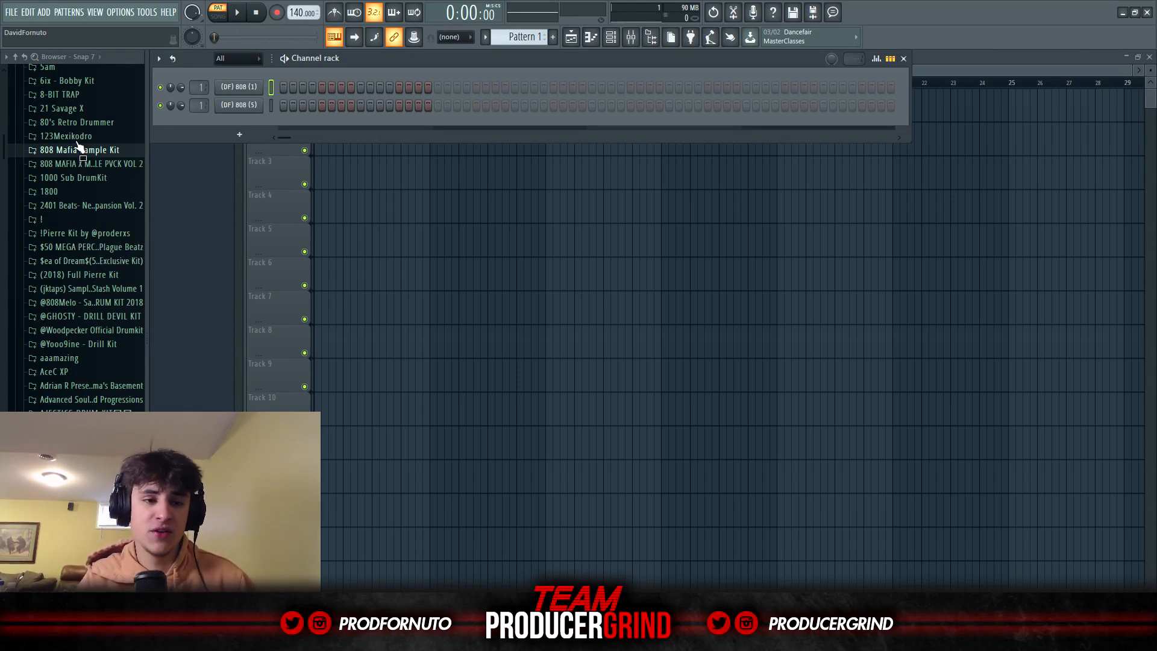
Step: Load the 123MD_808 (5) sample from the browser into a new channel and audition C5 in its piano roll
scroll(96, 234, "up", 15)
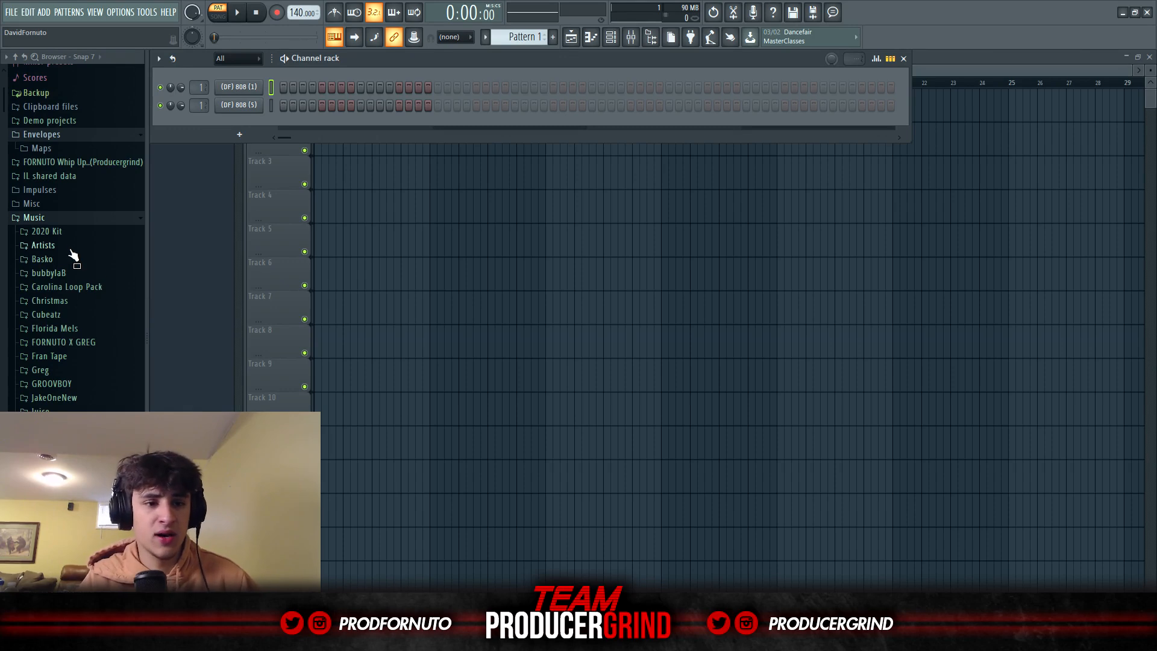
scroll(83, 395, "down", 7)
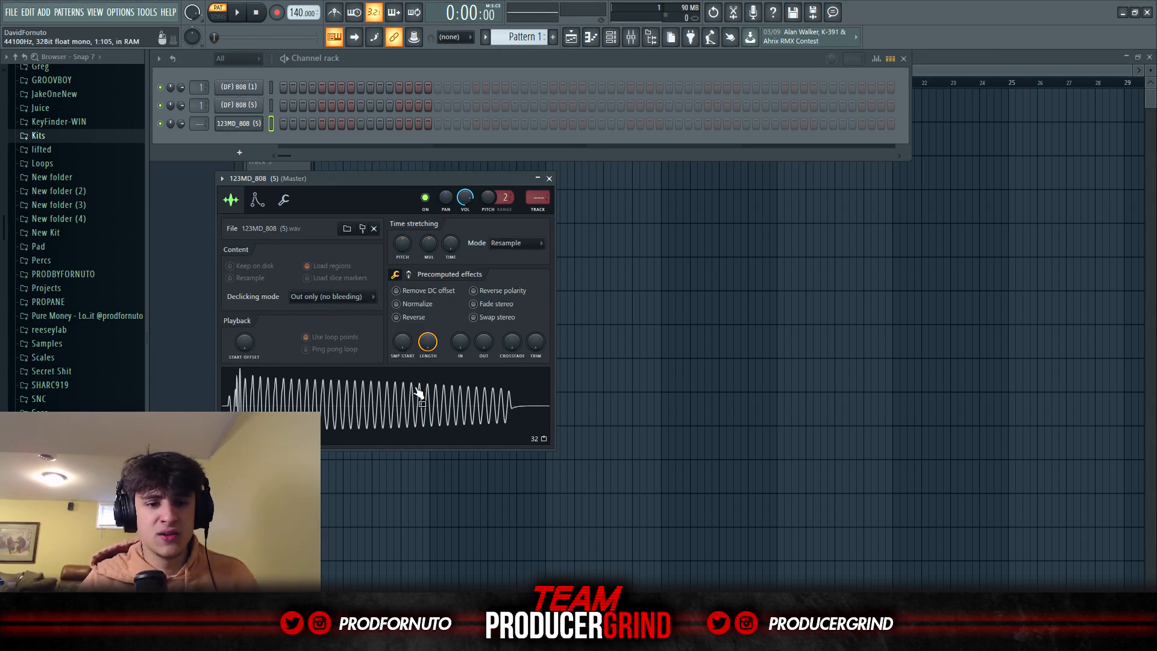
right_click(258, 124)
left_click(283, 126)
scroll(363, 308, "down", 2)
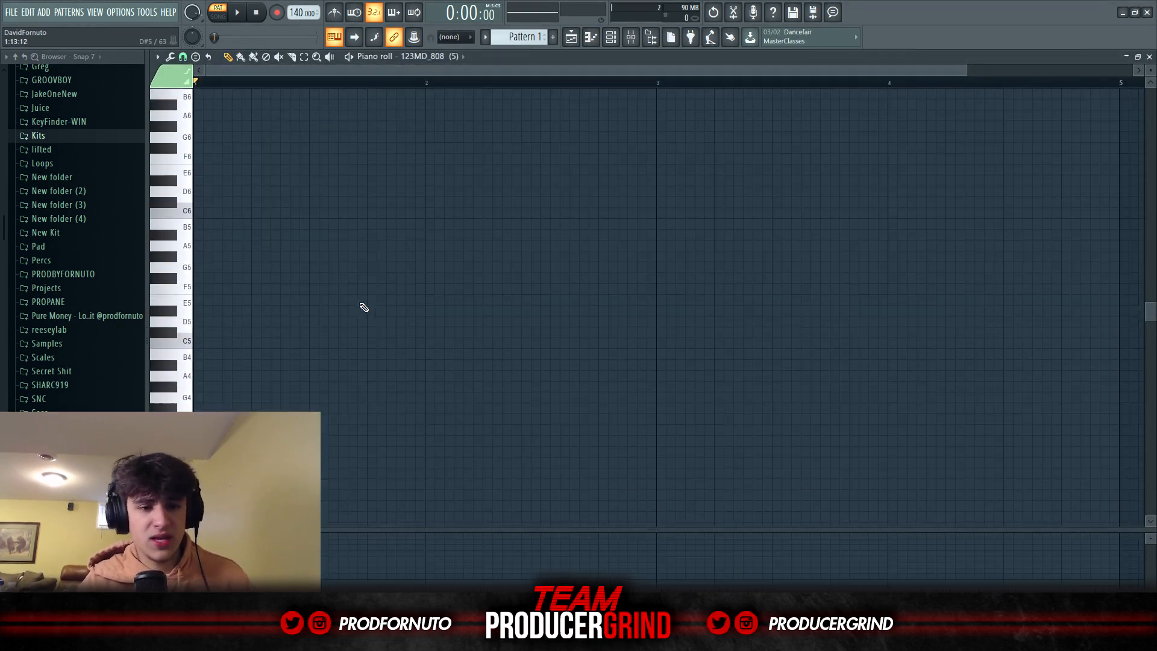
left_click(189, 341)
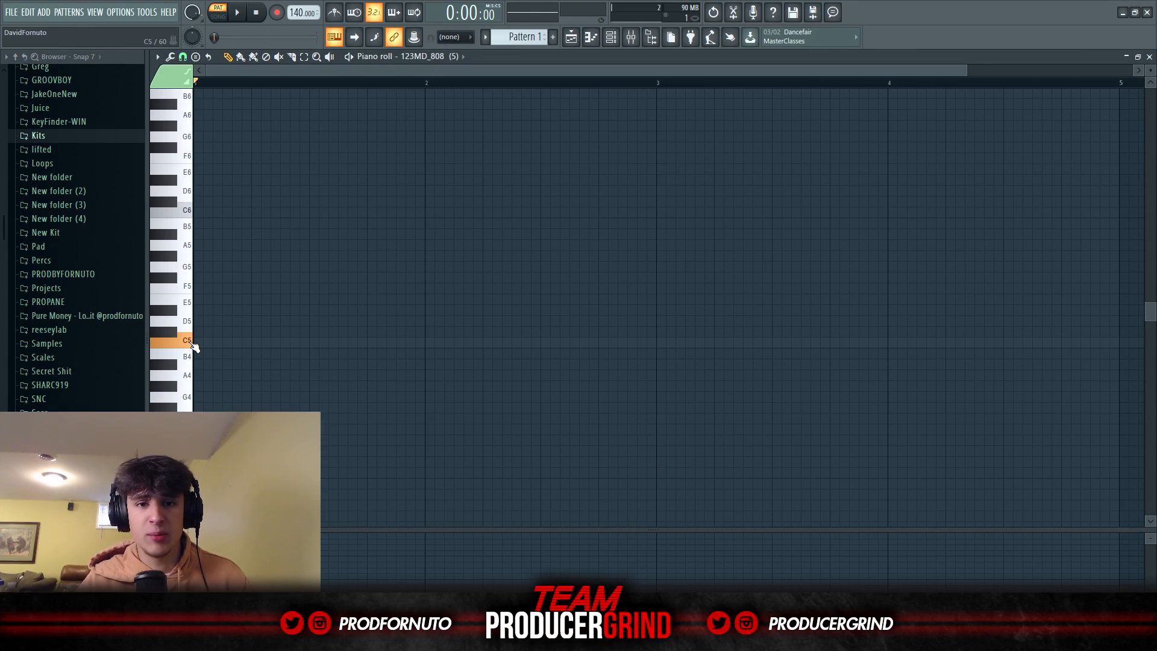
Step: Raise the trim of the 123MD_808 (5) sample to maximum in its sampler settings
left_click(573, 41)
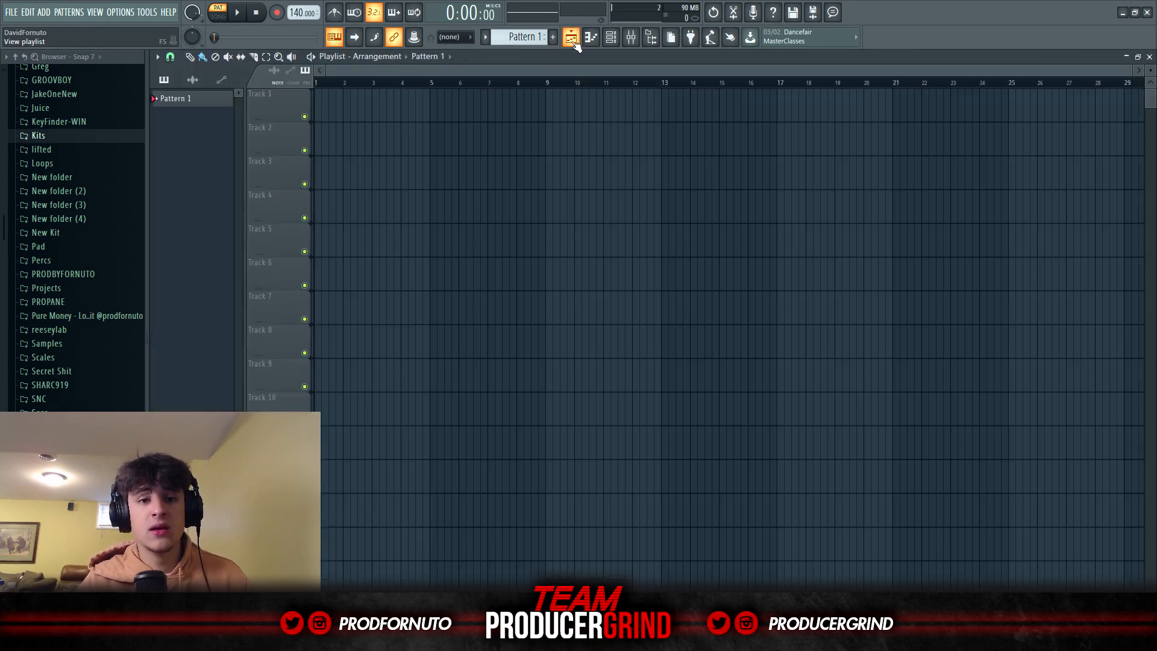
left_click(611, 40)
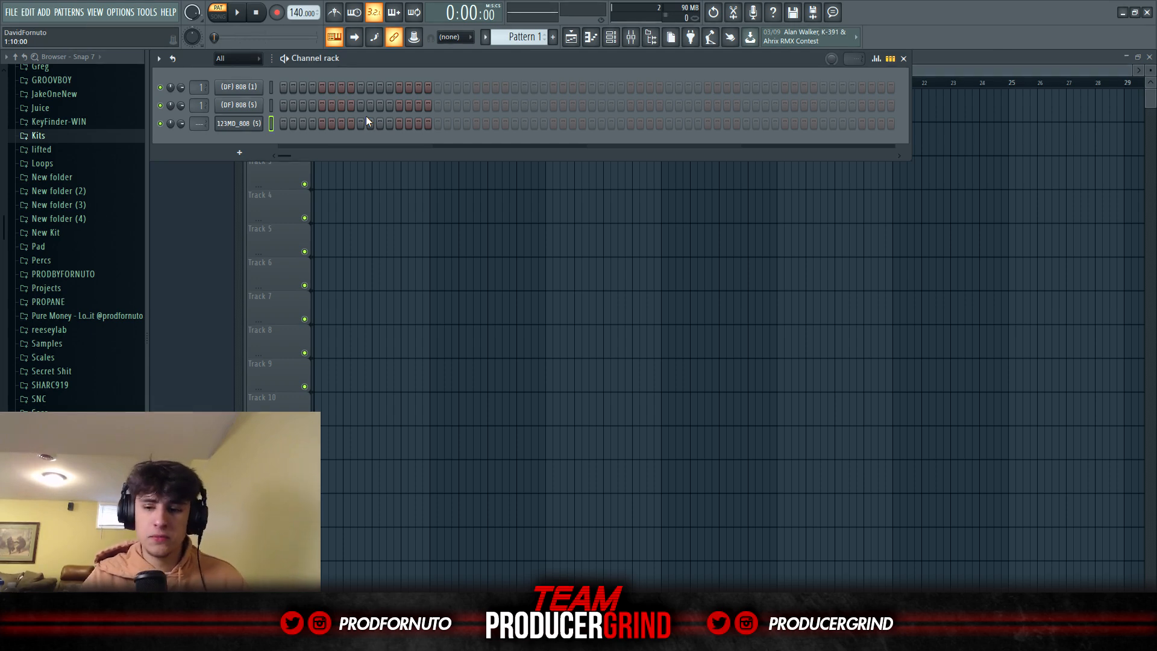
left_click(239, 123)
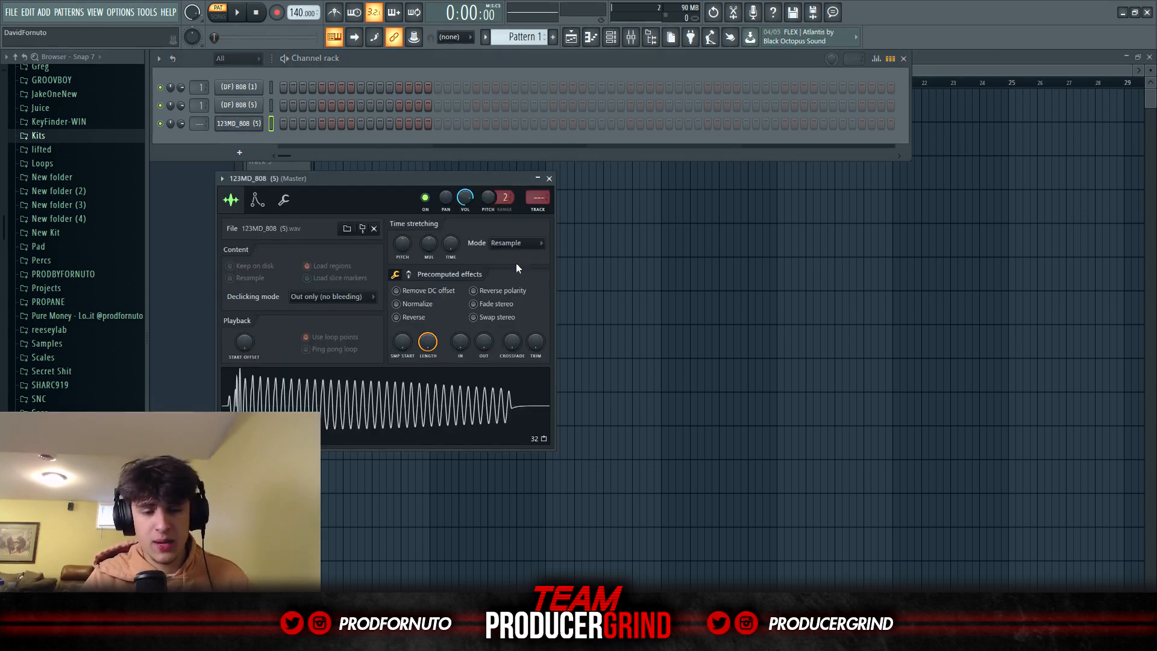
left_click_drag(535, 342, 535, 259)
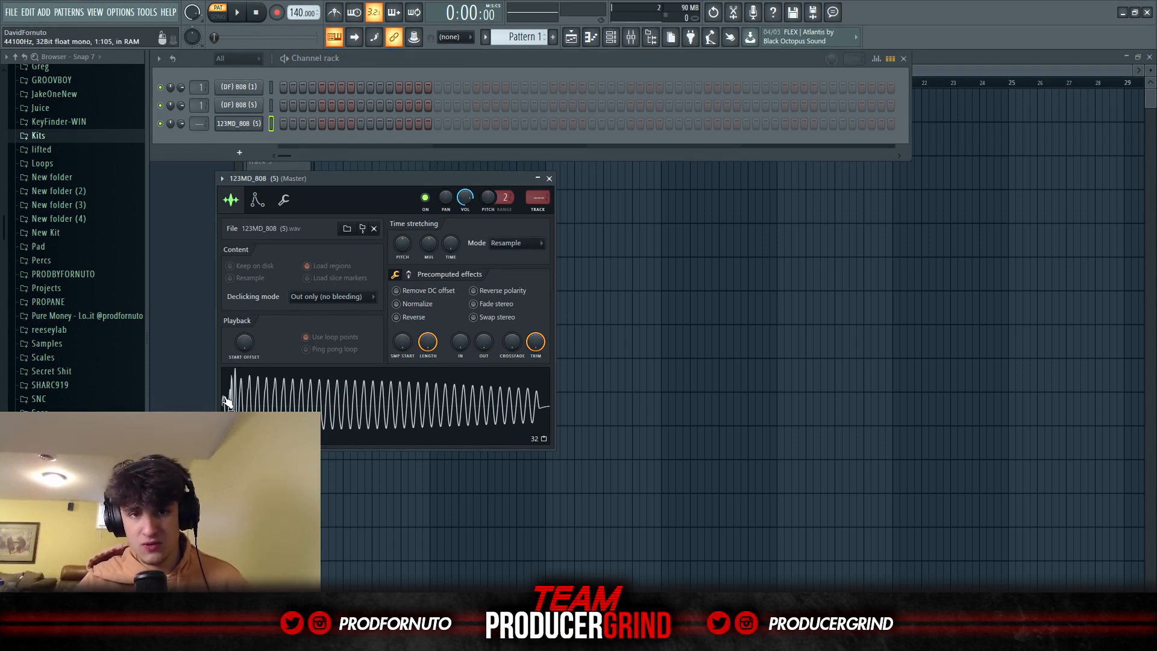
Step: Send the 123MD_808 (5) sample to the audio editor and detect its pitch regions
right_click(335, 410)
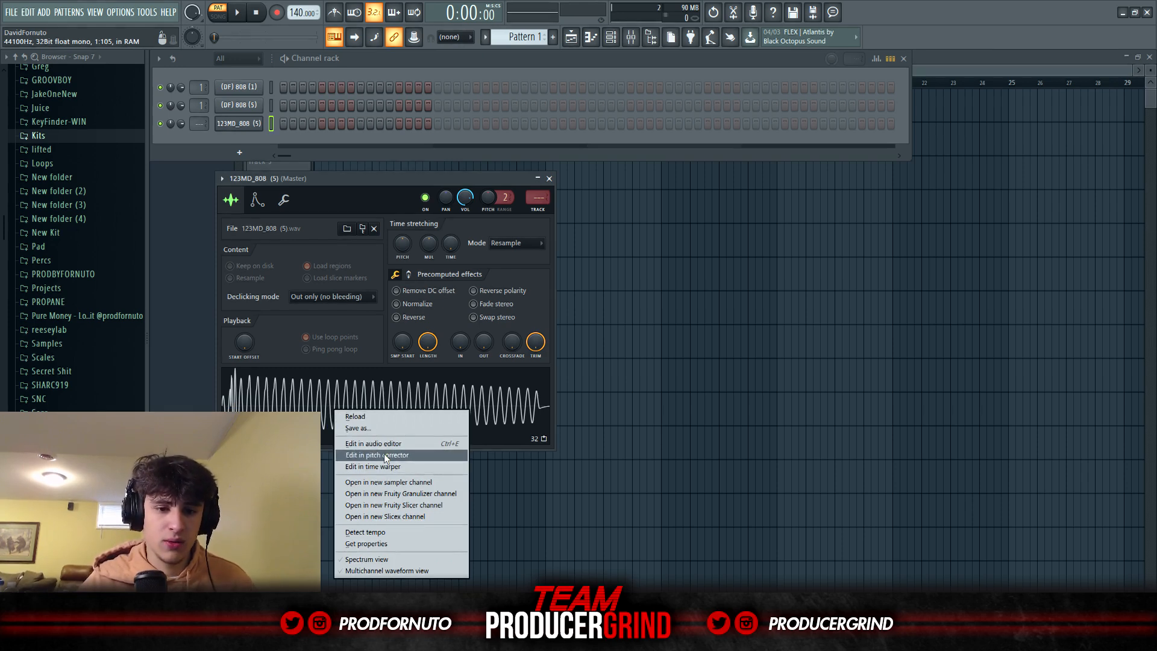
left_click(387, 444)
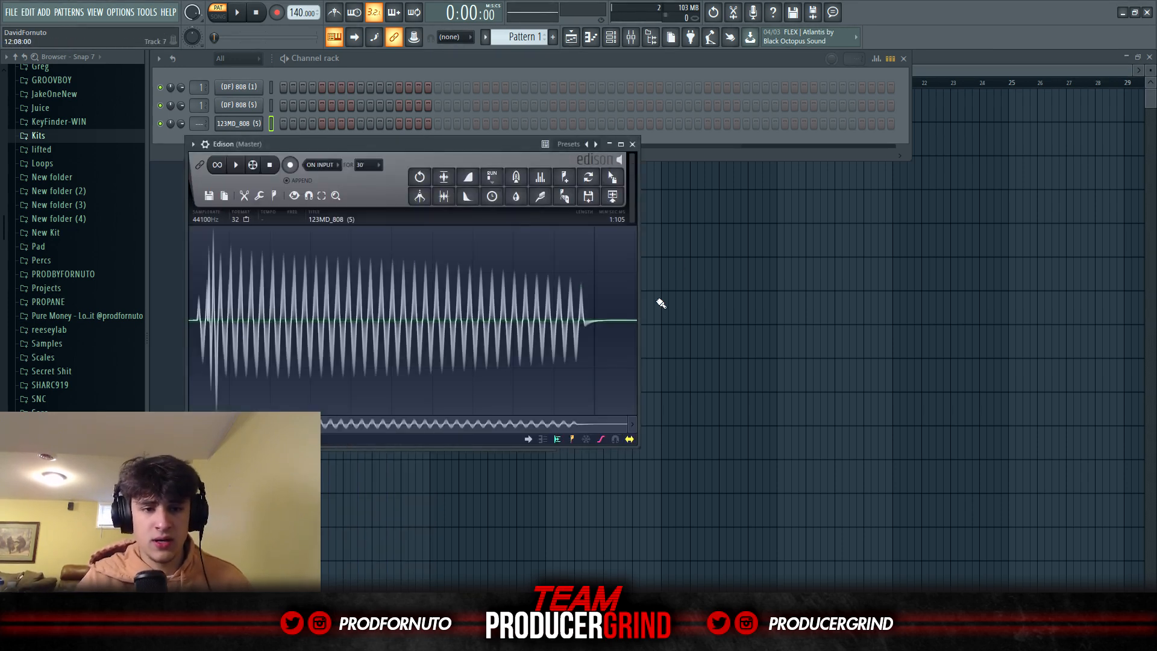
left_click(278, 196)
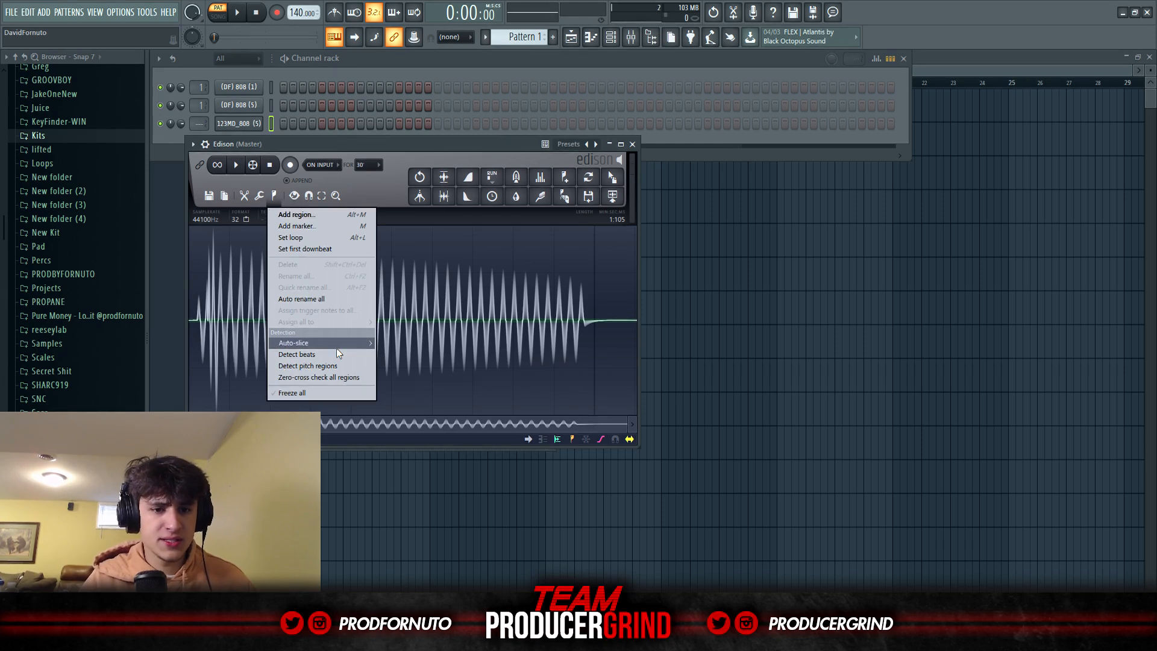
left_click(353, 365)
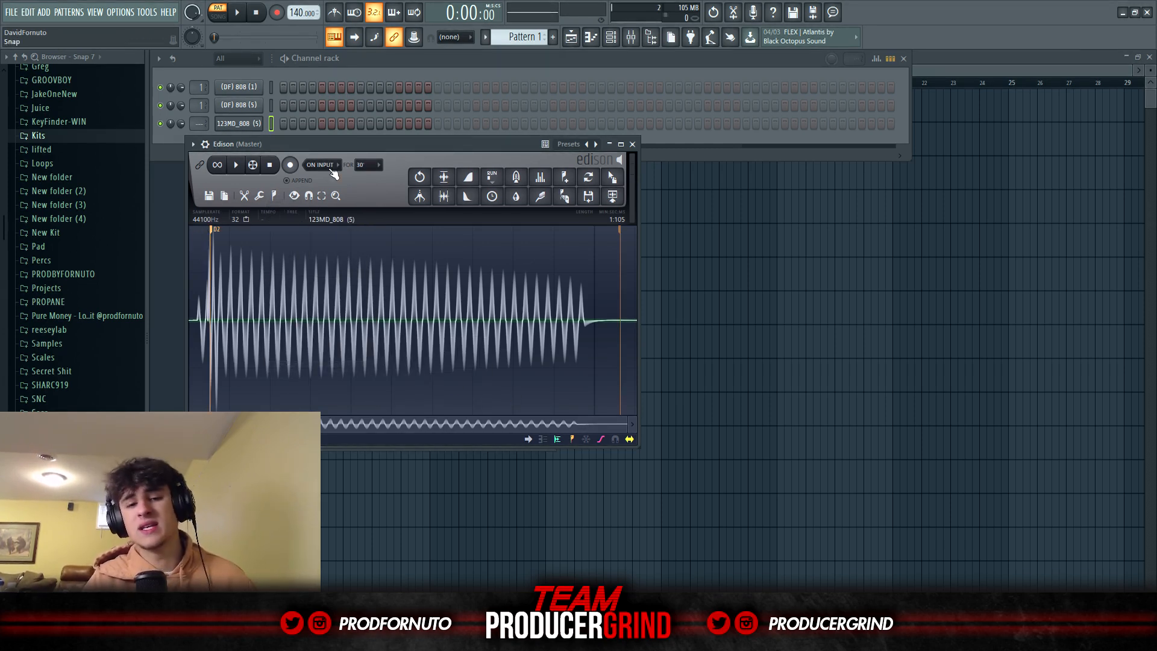
Step: Set the root note of the 123MD_808 (5) channel to D5
left_click(251, 124)
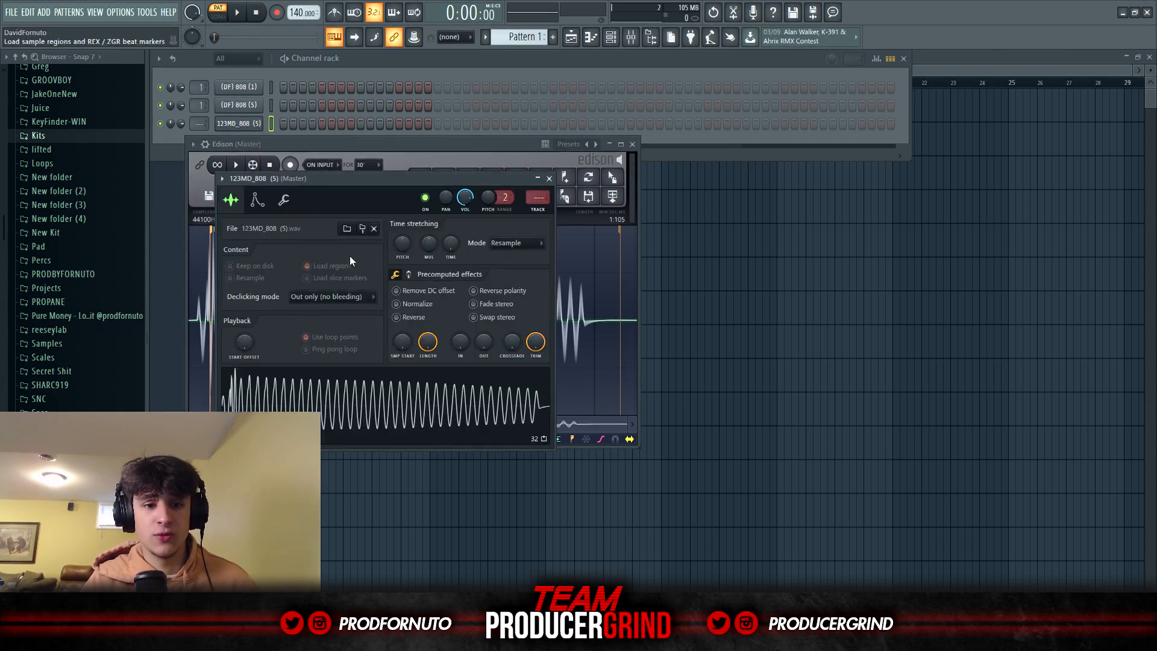
left_click(264, 202)
left_click(395, 430)
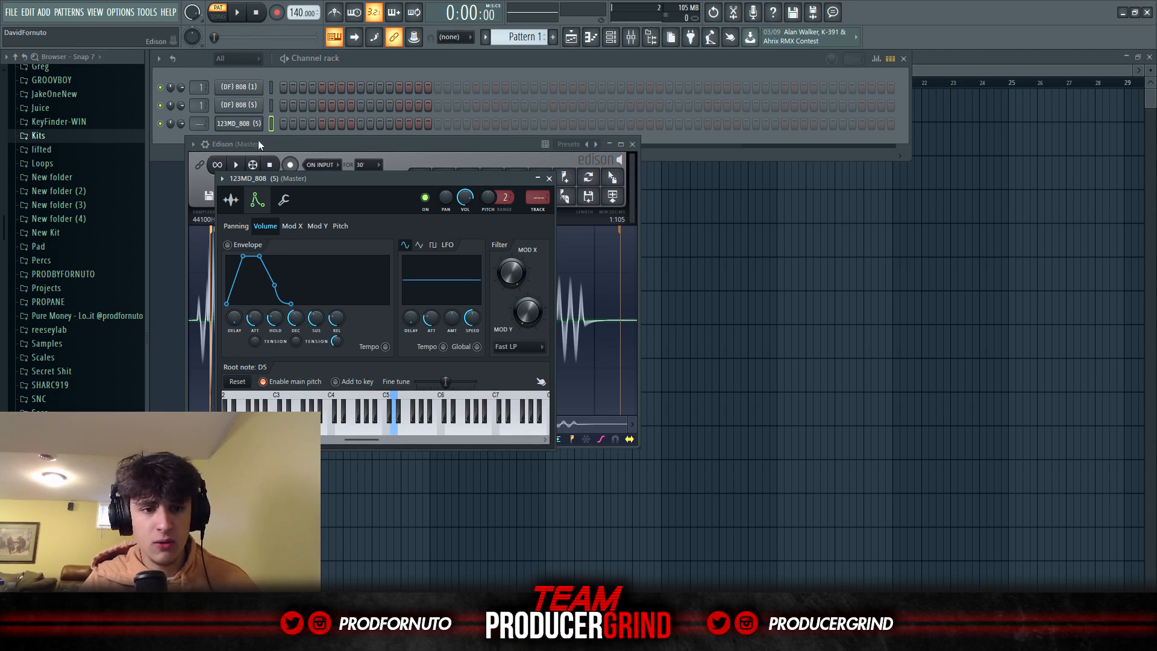
Step: Audition C5 in the 123MD_808 (5) piano roll and return to the playlist
right_click(261, 121)
left_click(272, 124)
right_click(259, 121)
left_click(271, 124)
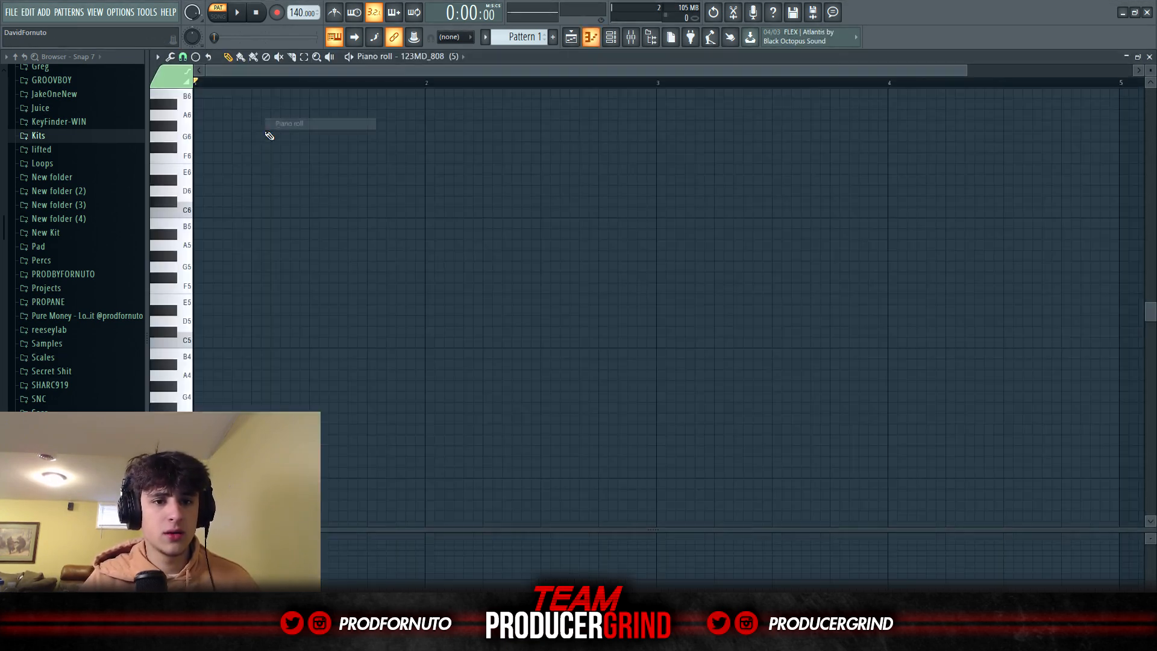
left_click(181, 340)
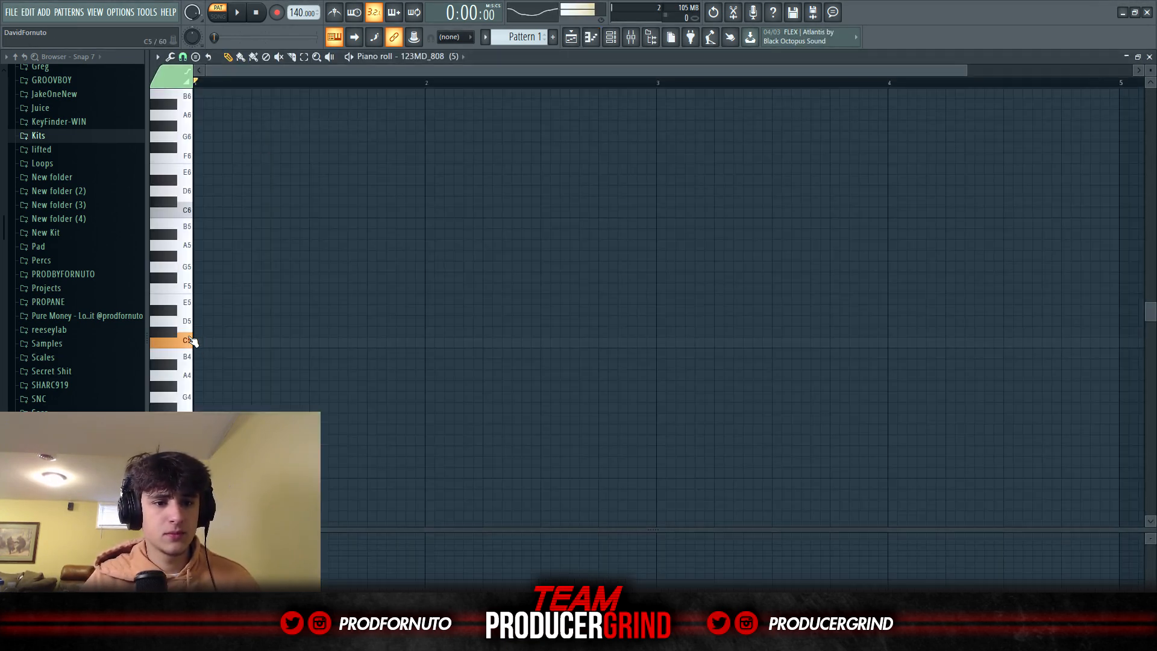
left_click(573, 38)
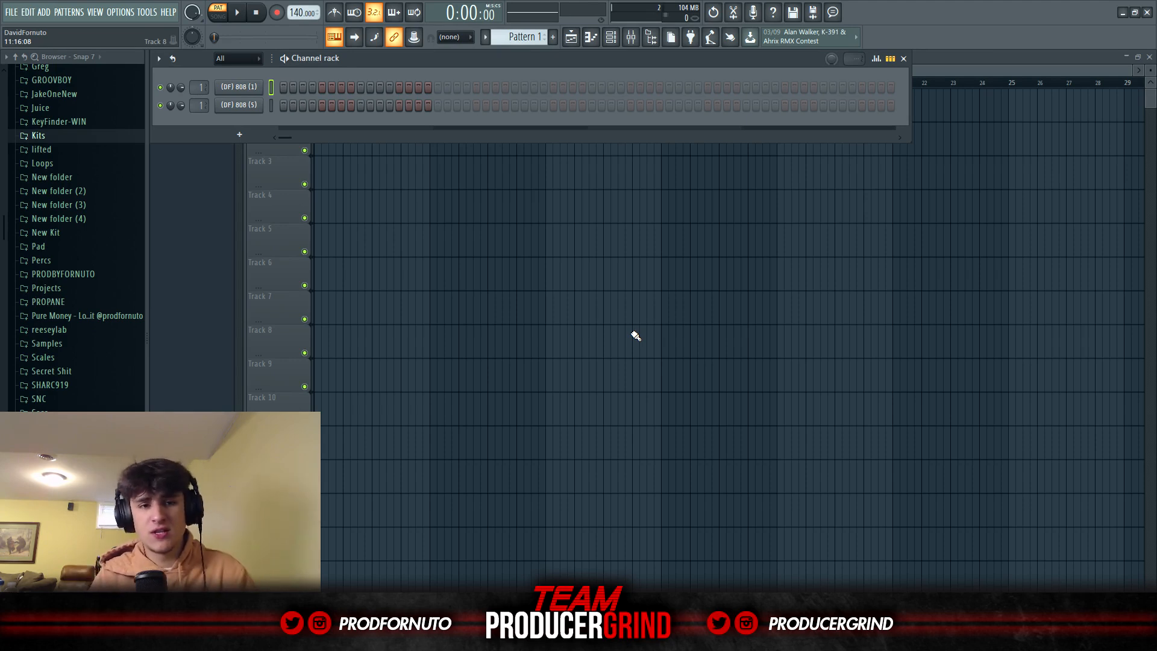
Step: Raise the precomputed boost slightly on the (DF) 808 (1) channel and audition the sample
left_click(257, 88)
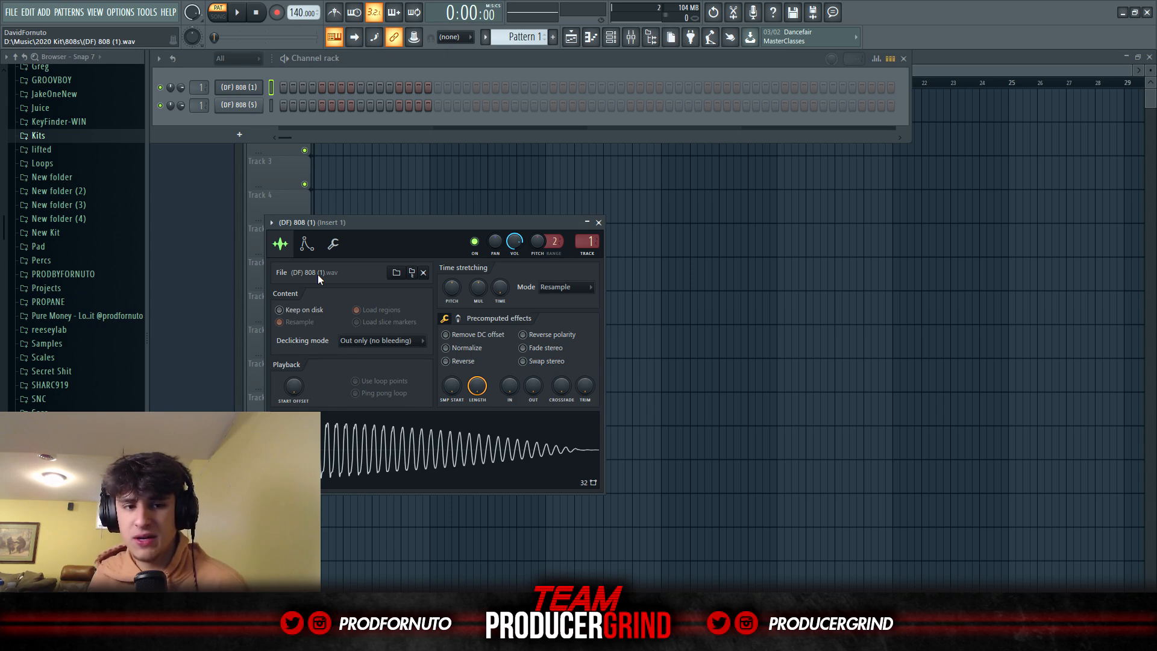
left_click(458, 319)
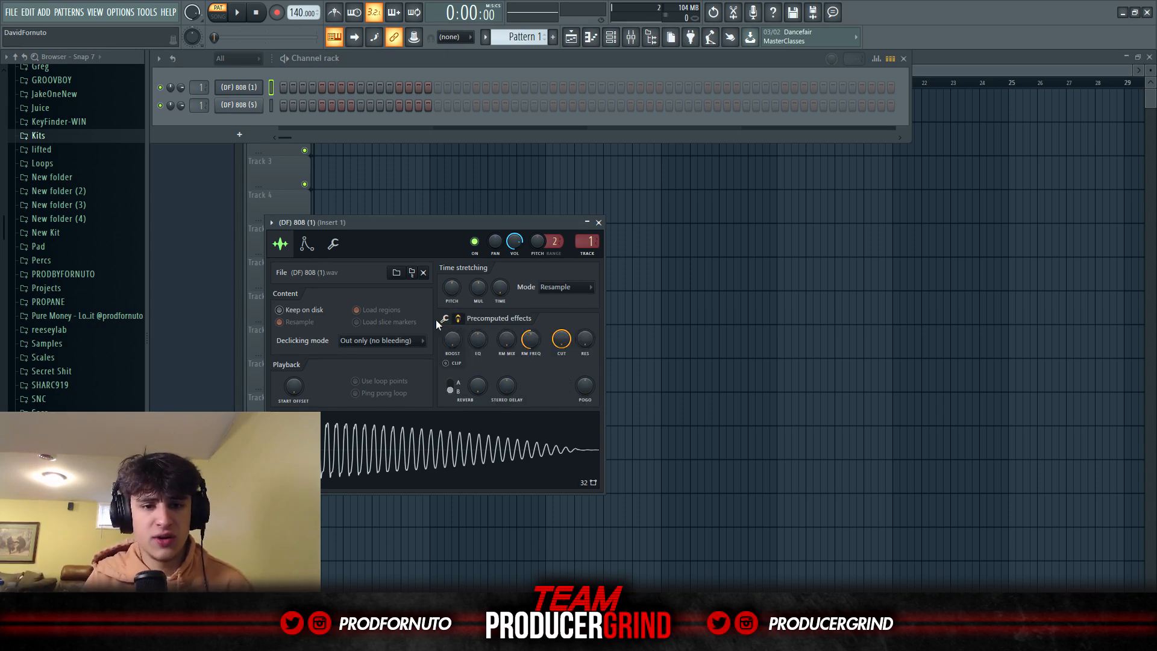
left_click_drag(452, 227, 446, 162)
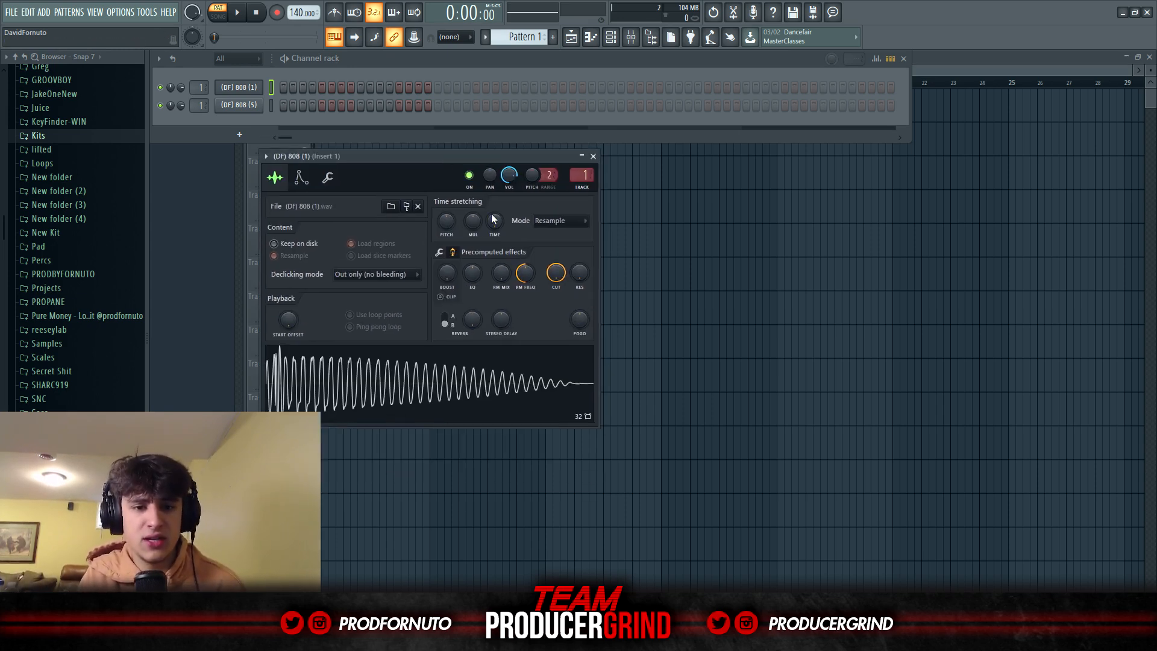
left_click_drag(447, 272, 446, 267)
left_click(389, 366)
left_click(425, 388)
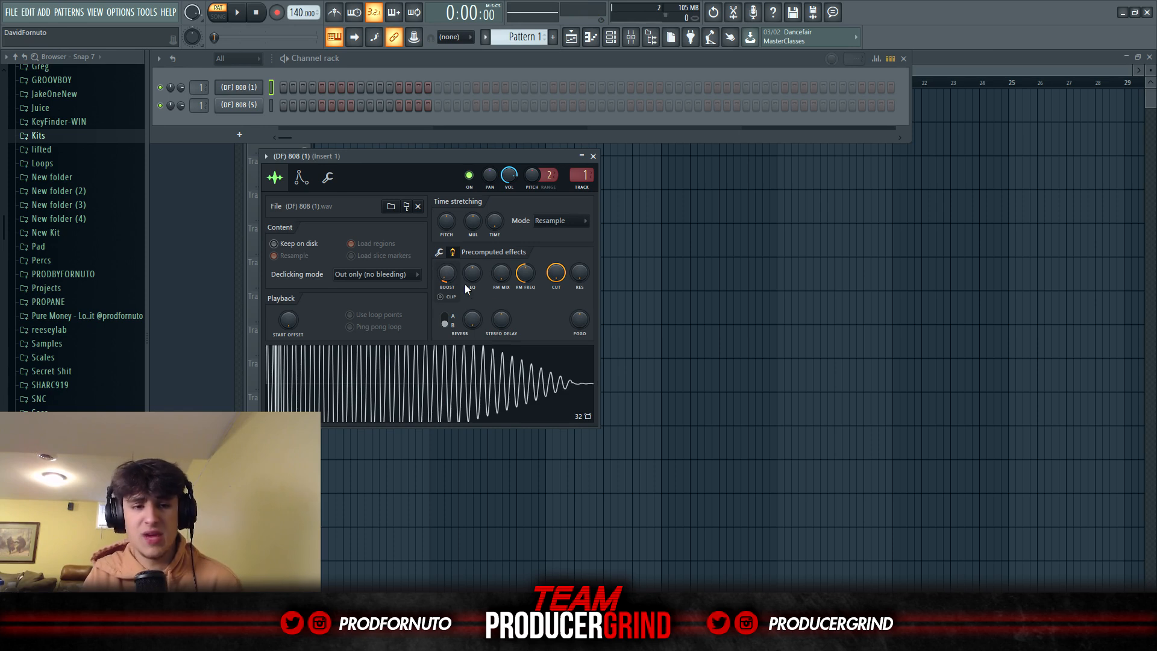
Step: Set the (DF) 808 (1) sample's fade-out to about 33% and its trim to maximum
left_click(439, 253)
left_click_drag(540, 327, 587, 313)
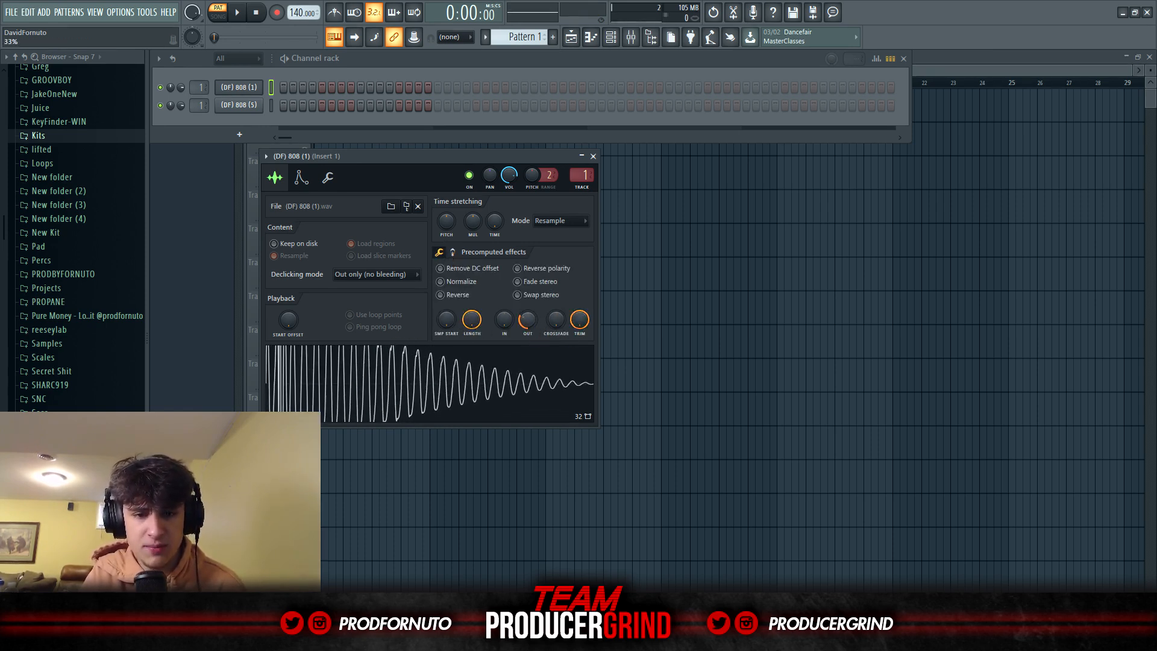
Step: Try the precomputed reverb on (DF) 808 (1), compare types A and B by ear, and reset the reverb amount
left_click(455, 254)
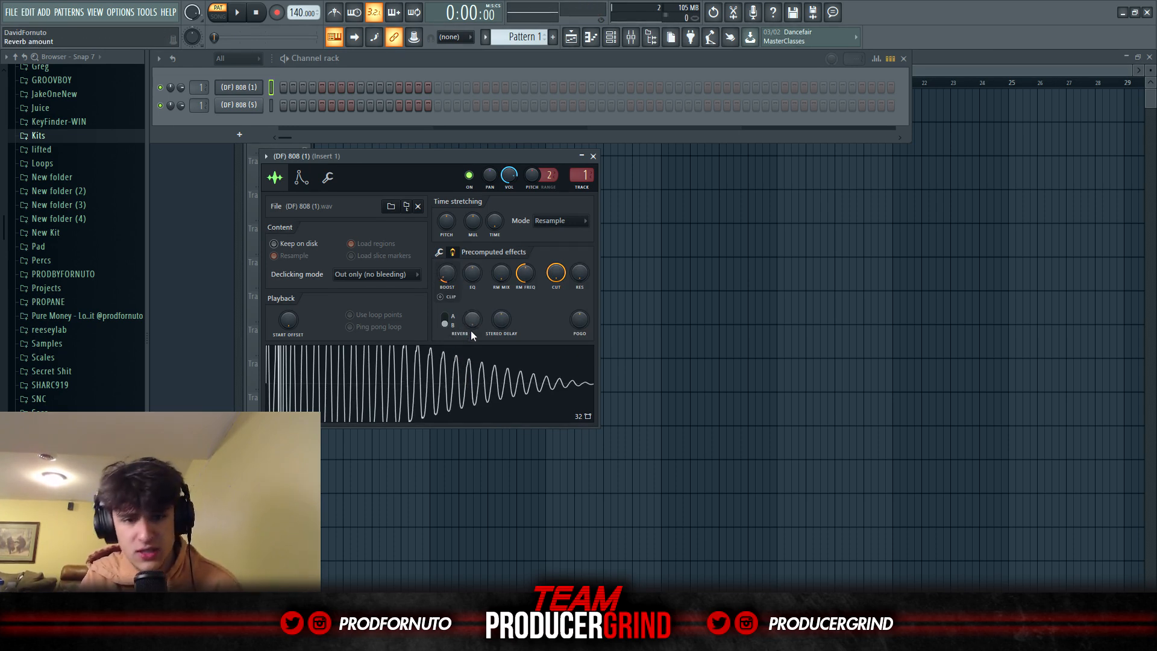
left_click_drag(472, 323, 472, 338)
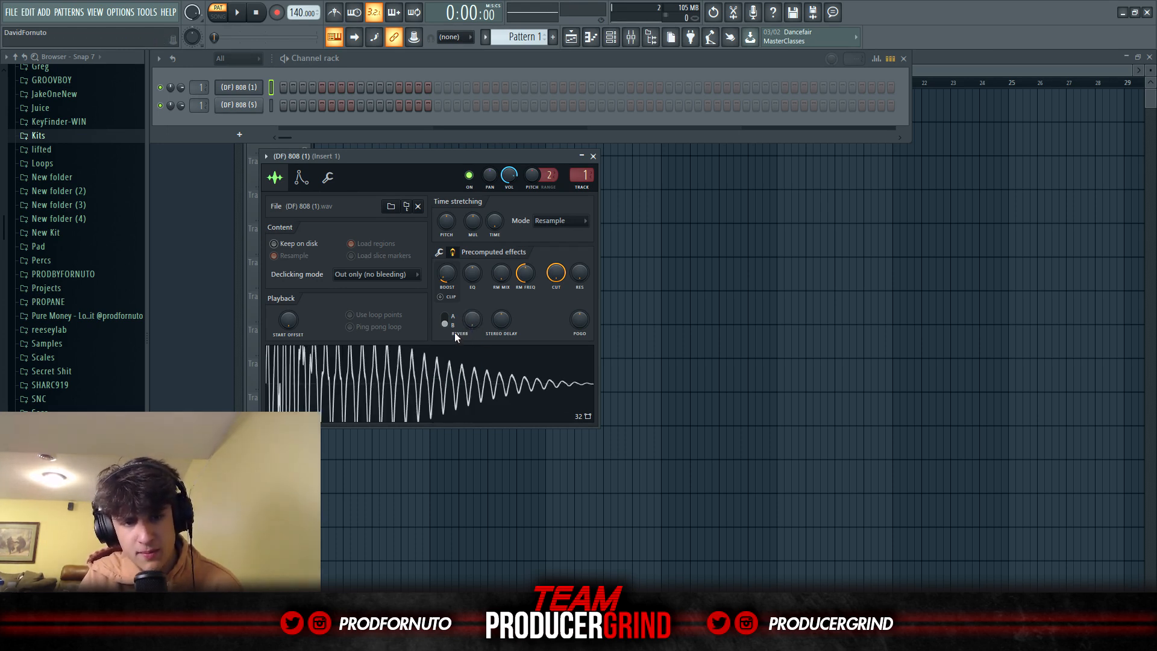
left_click(444, 321)
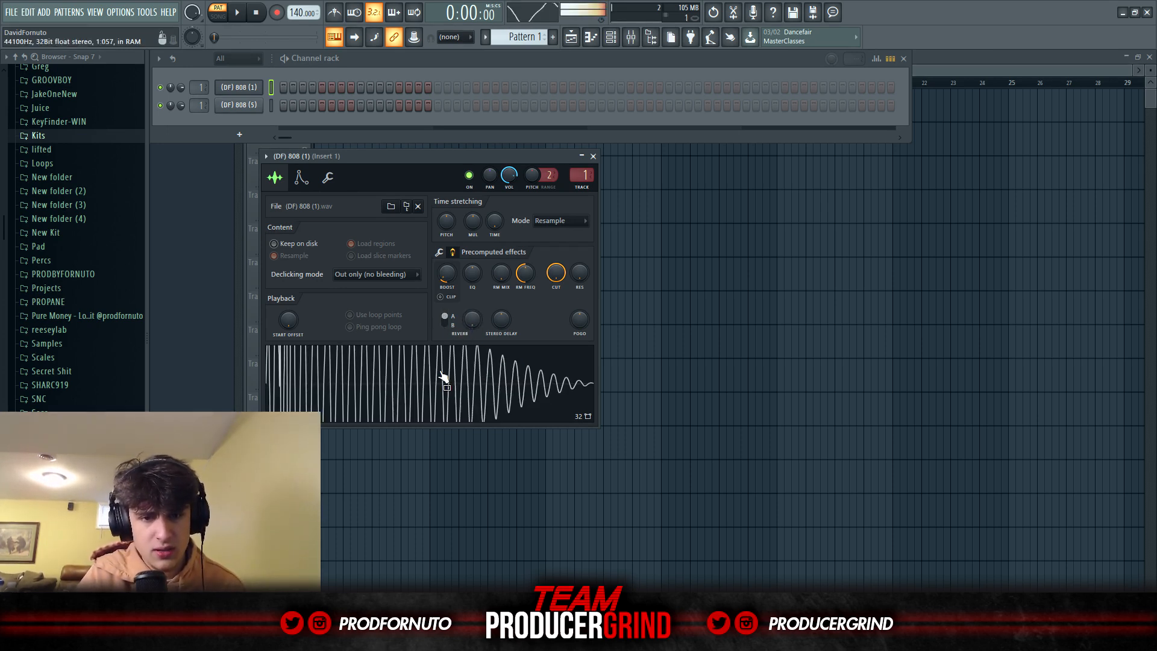
left_click(446, 321)
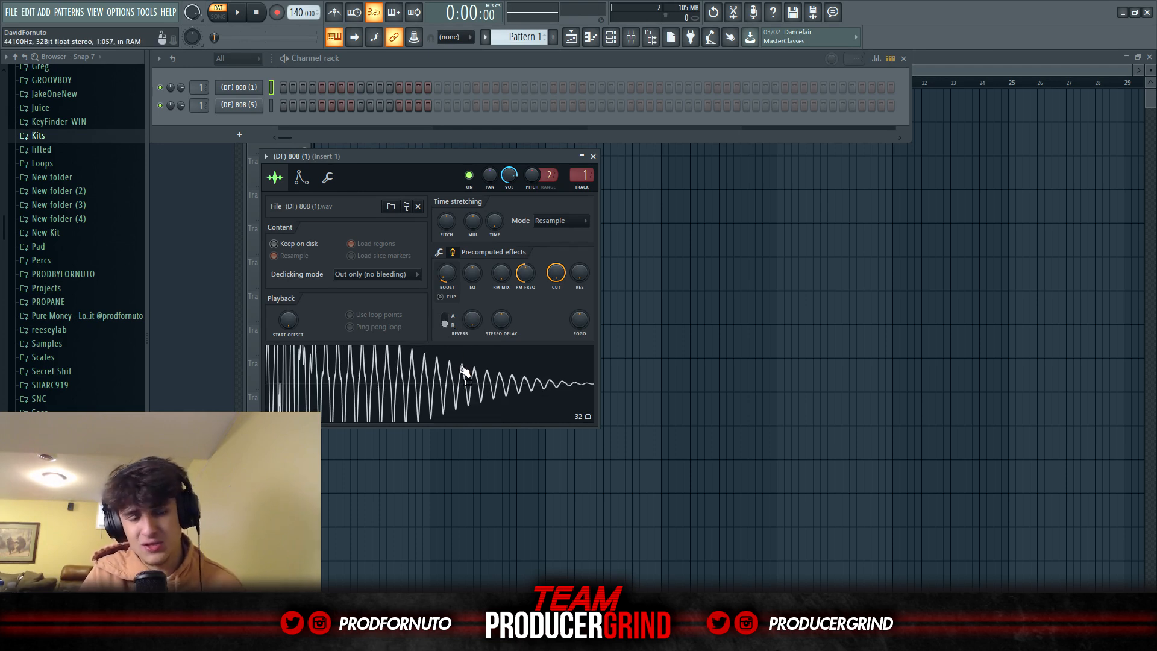
left_click(468, 388)
left_click(467, 387)
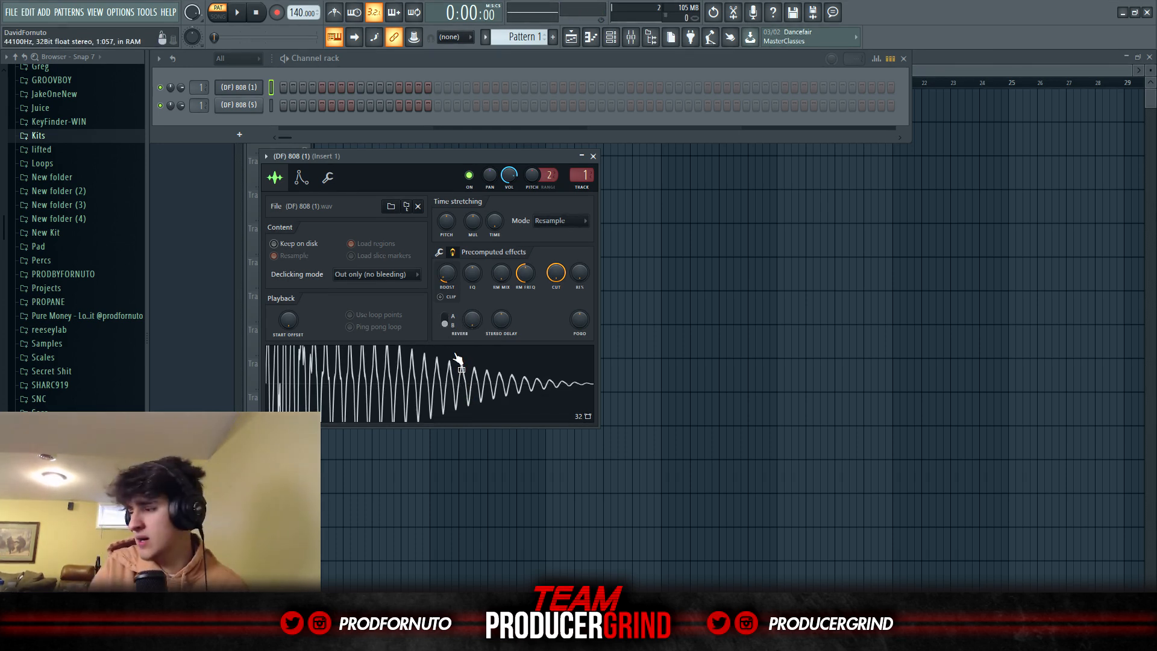
right_click(479, 320)
left_click(486, 326)
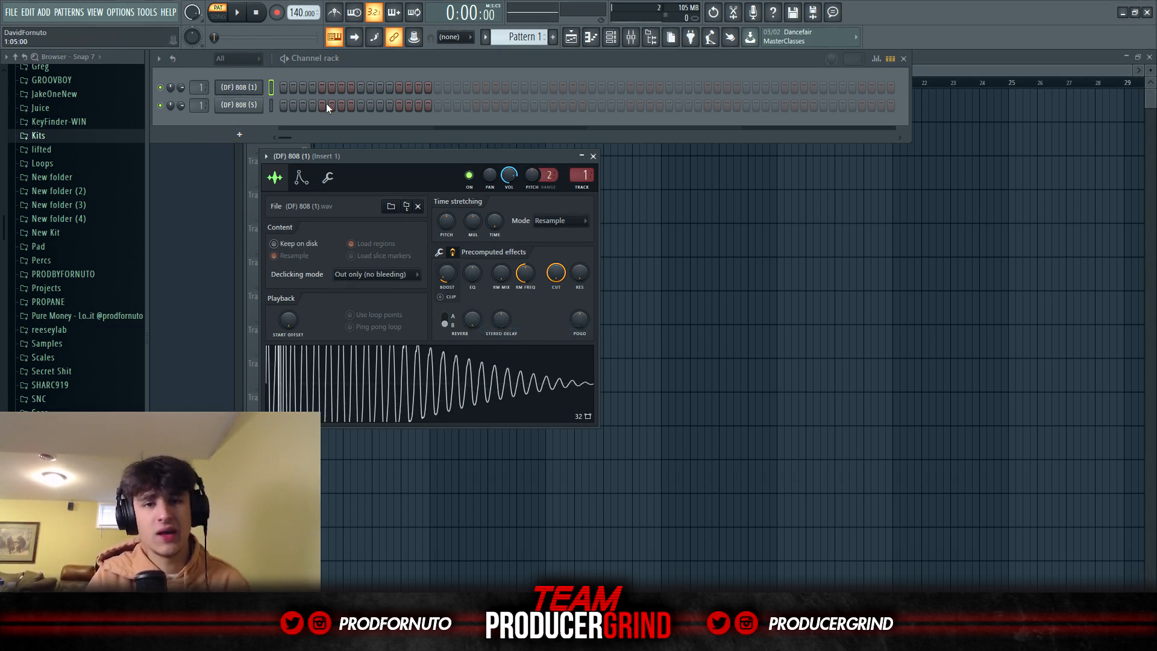
Step: Delete the (DF) 808 (1) channel from the channel rack
right_click(260, 89)
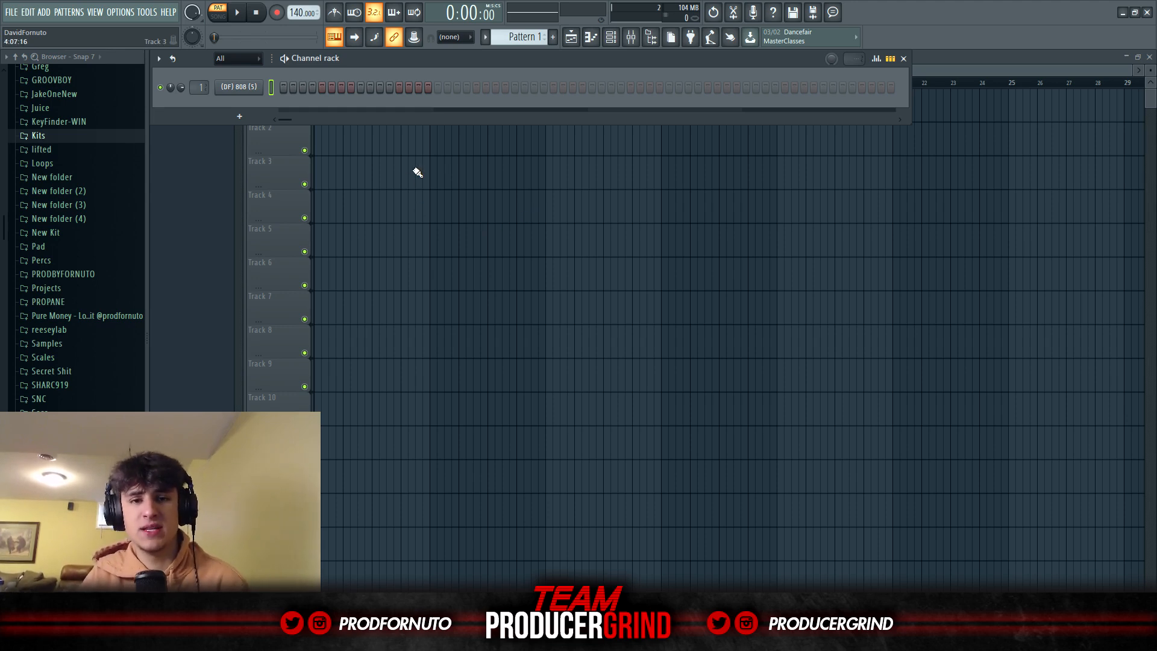
Step: Lengthen the fade-out of the (DF) 808 (5) sample and raise its trim to maximum
left_click(261, 90)
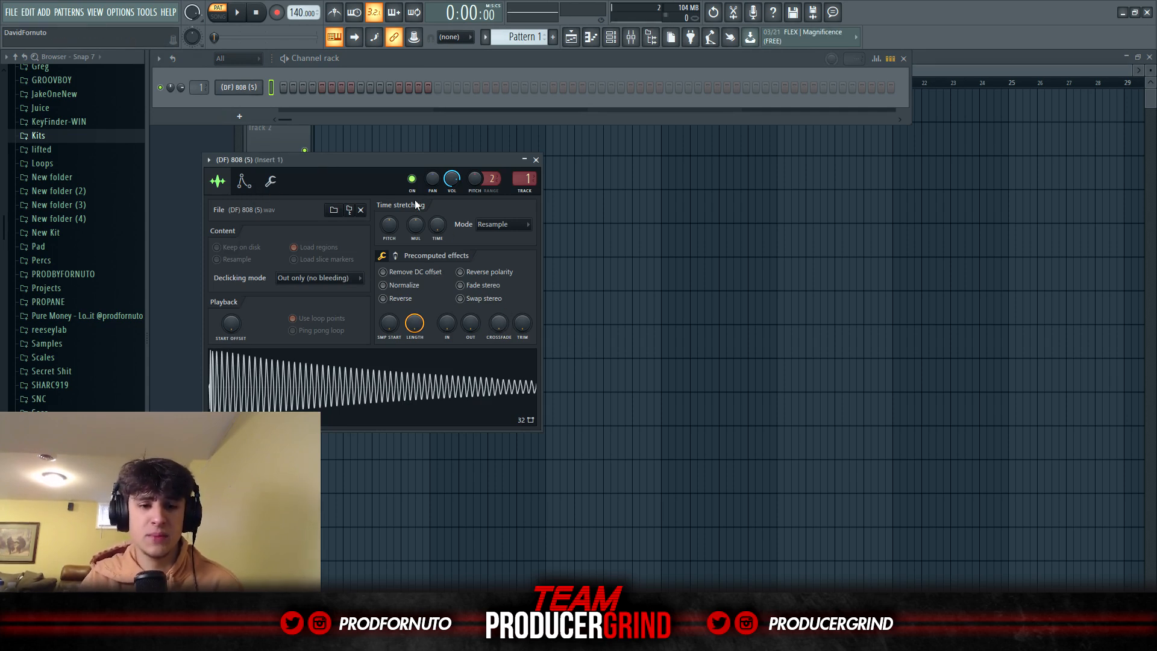
left_click_drag(472, 327, 472, 296)
left_click_drag(522, 325, 522, 266)
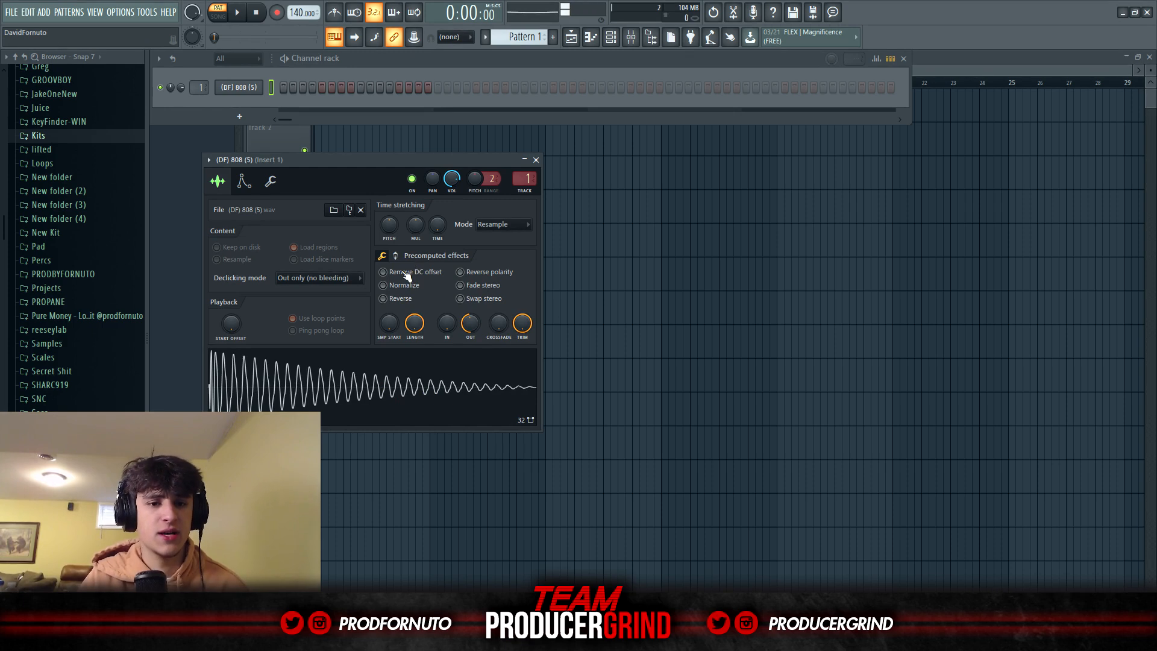
Step: Set the precomputed boost of the (DF) 808 (5) sample to about 23% and audition it
left_click(395, 256)
left_click_drag(393, 277, 393, 250)
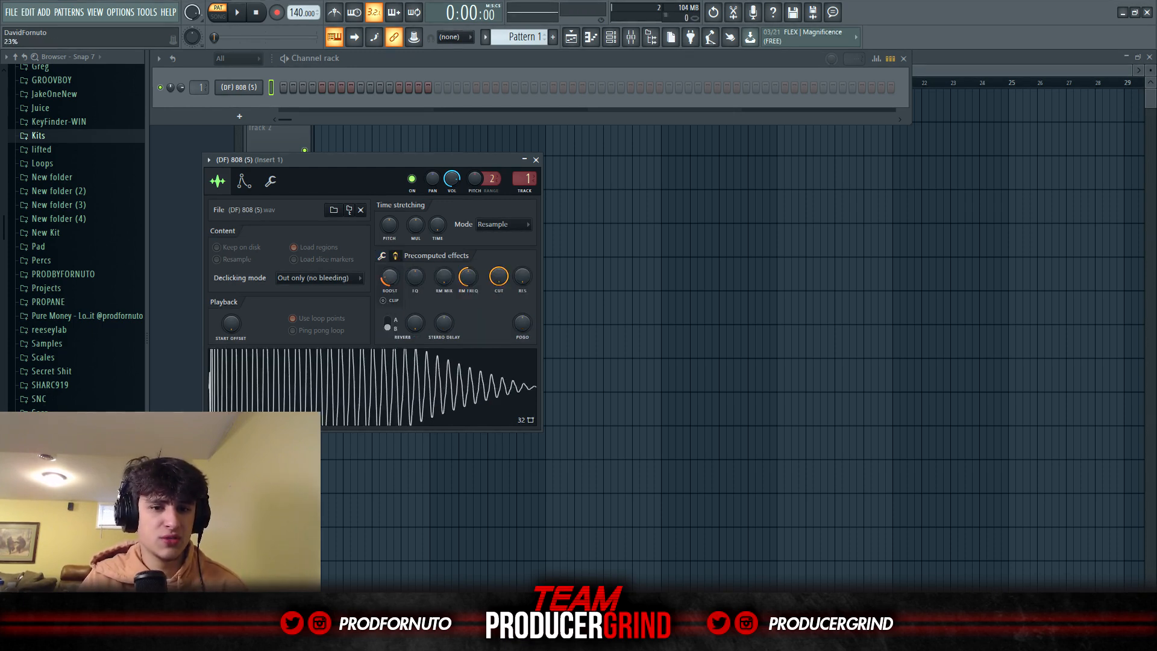
left_click(410, 389)
left_click(410, 389)
left_click(412, 393)
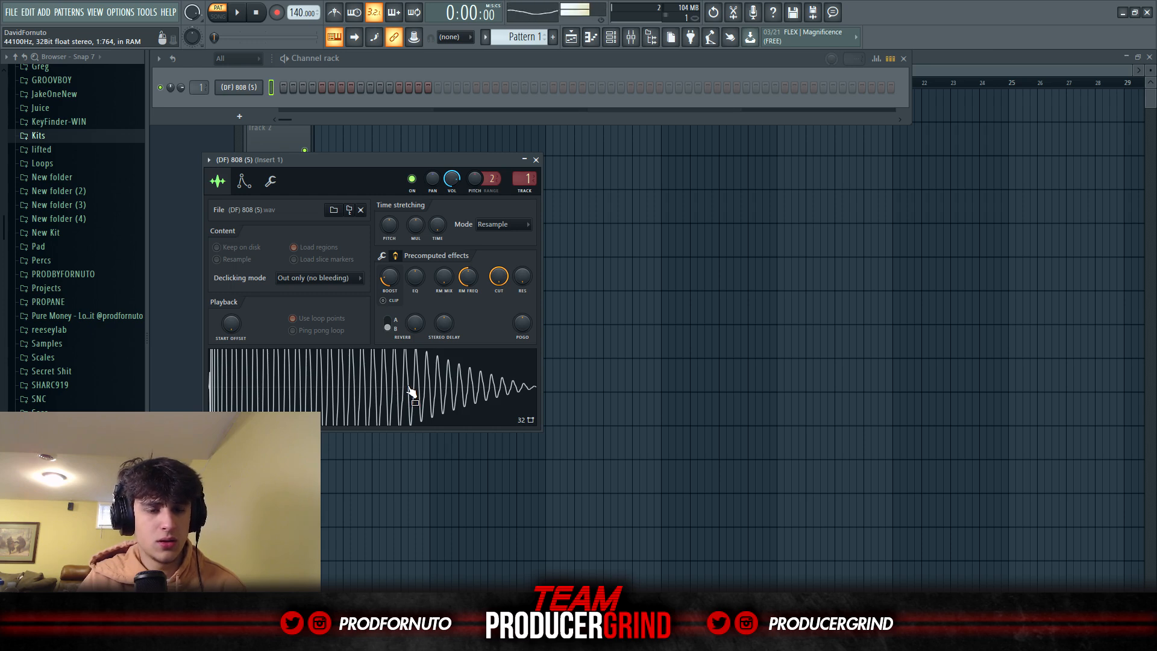
left_click(411, 390)
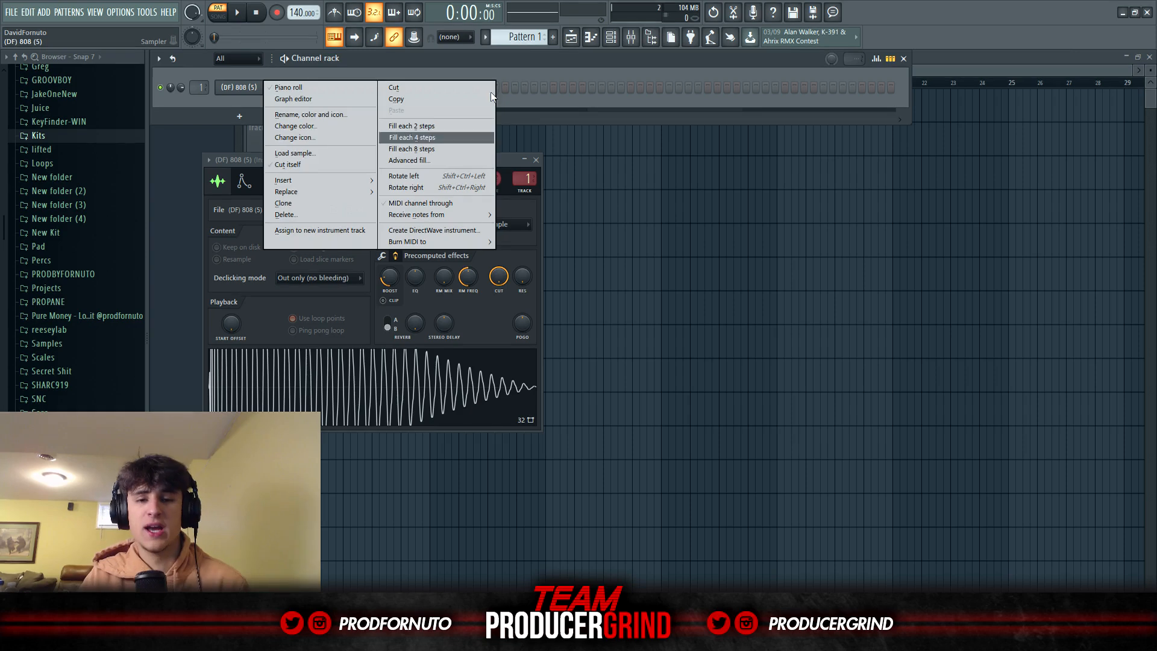
left_click(458, 134)
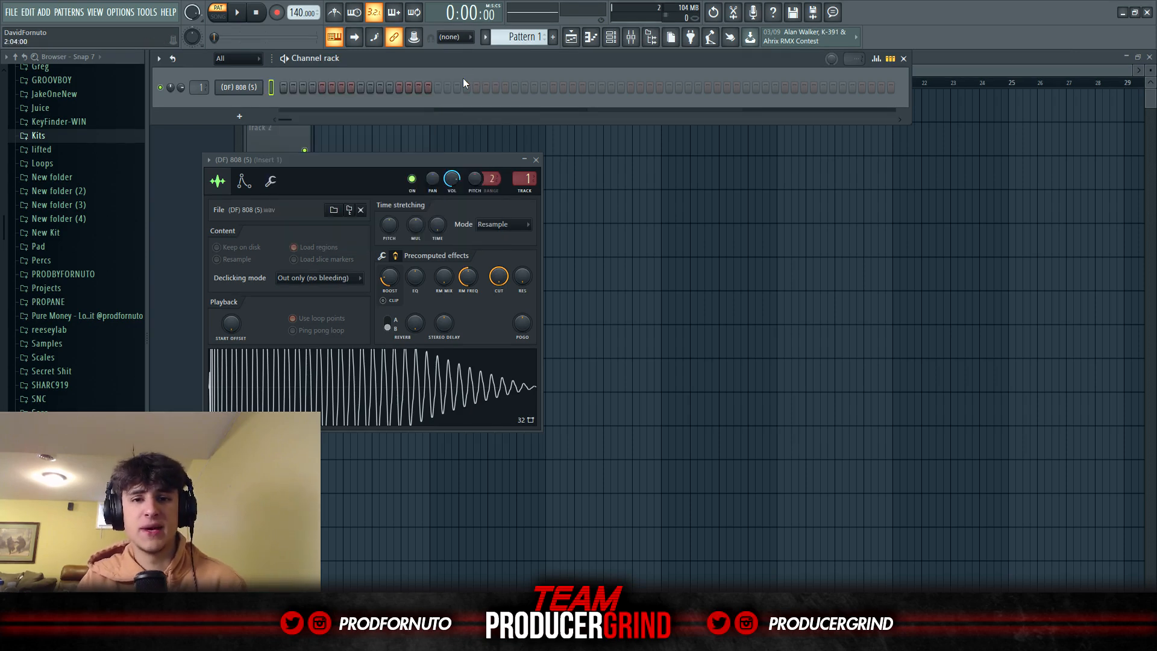
Step: Open the (DF) 808 (1) sampler, place a hit on its first step, play the pattern and glance at its envelope page
right_click(271, 80)
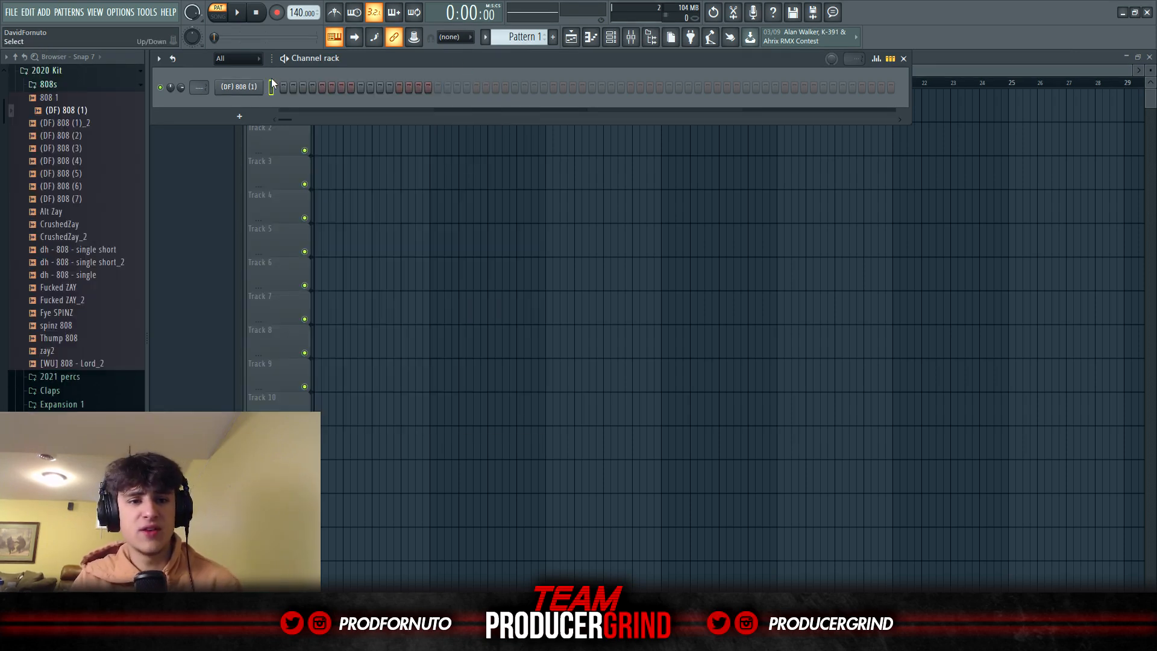
left_click(248, 89)
left_click(392, 401)
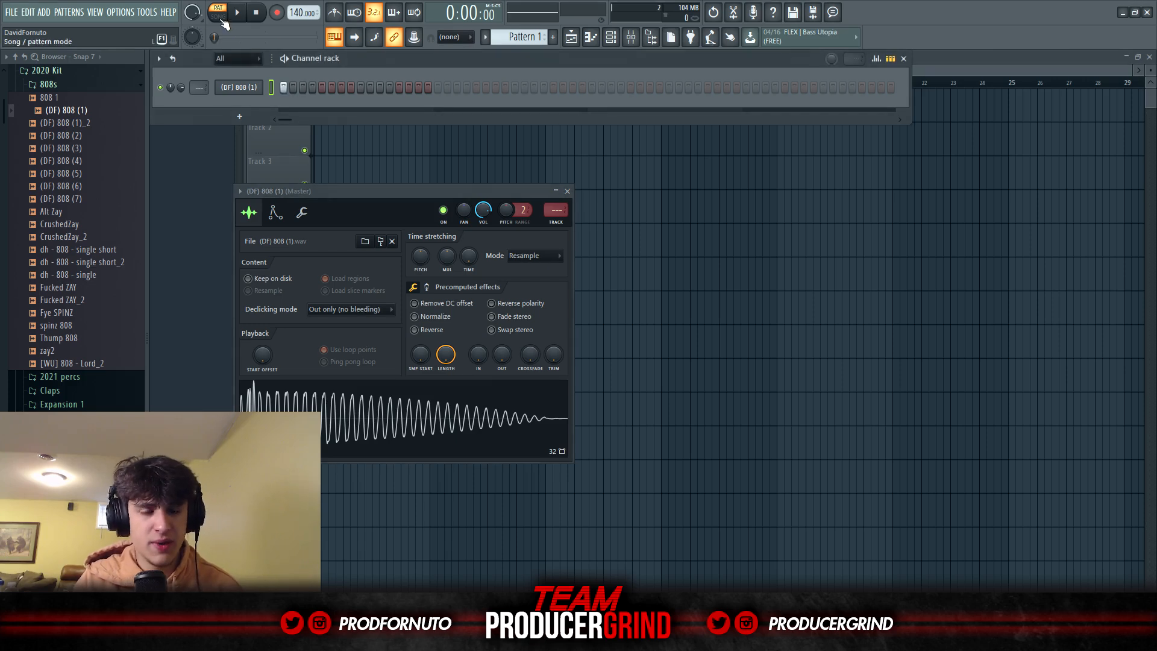
left_click(243, 17)
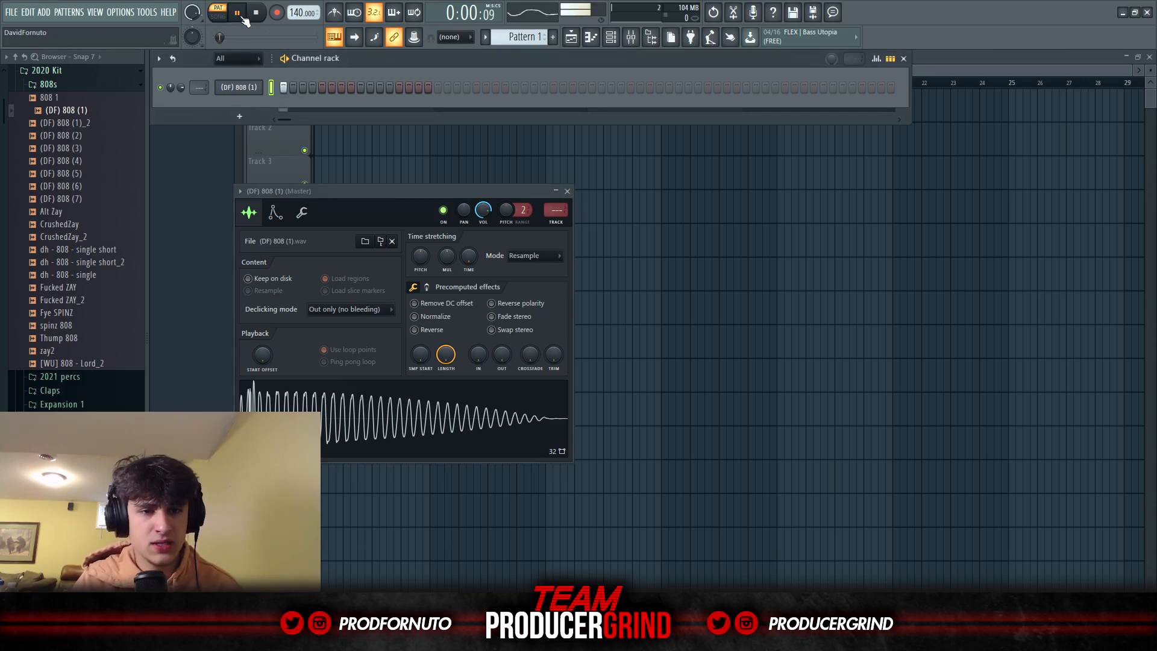
left_click(274, 214)
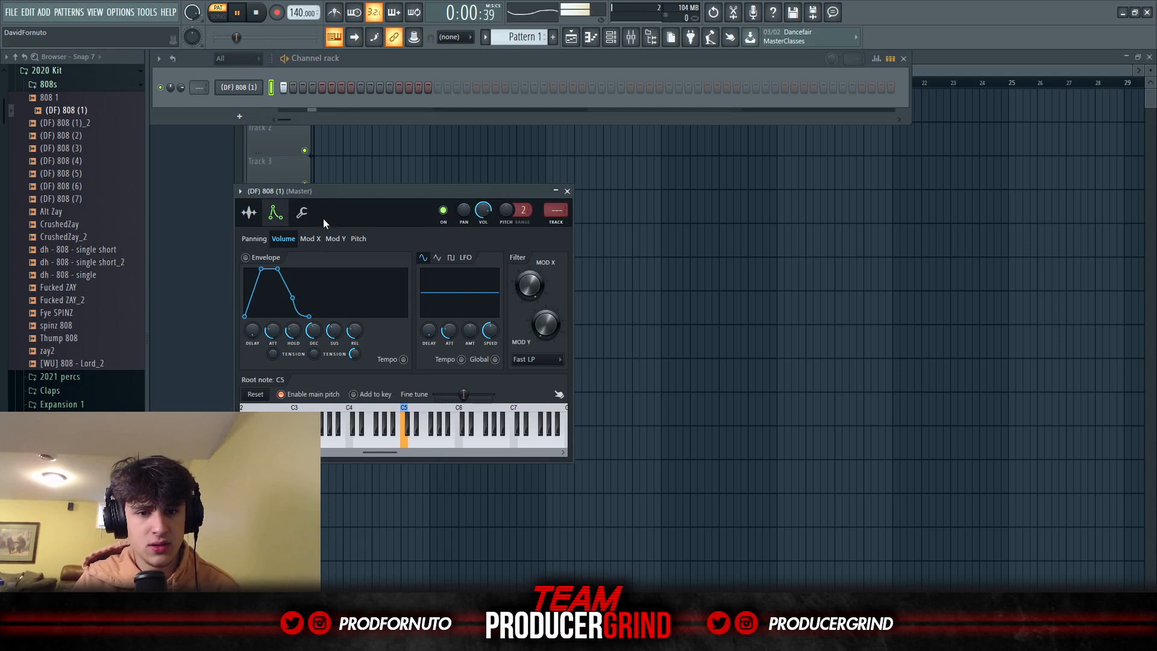
left_click(248, 213)
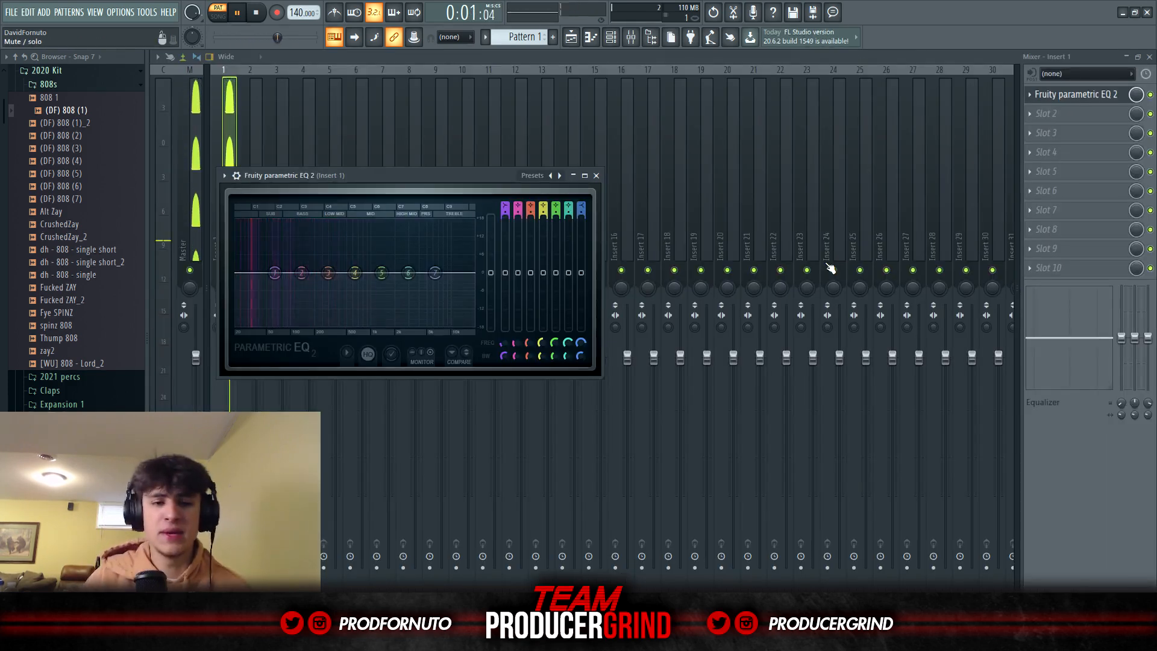
Step: On Insert 1's parametric EQ, boost band 2 by 7.7 dB at 60 Hz with 11% bandwidth, raise high-shelf band 7, and pause playback
left_click_drag(301, 273, 273, 269)
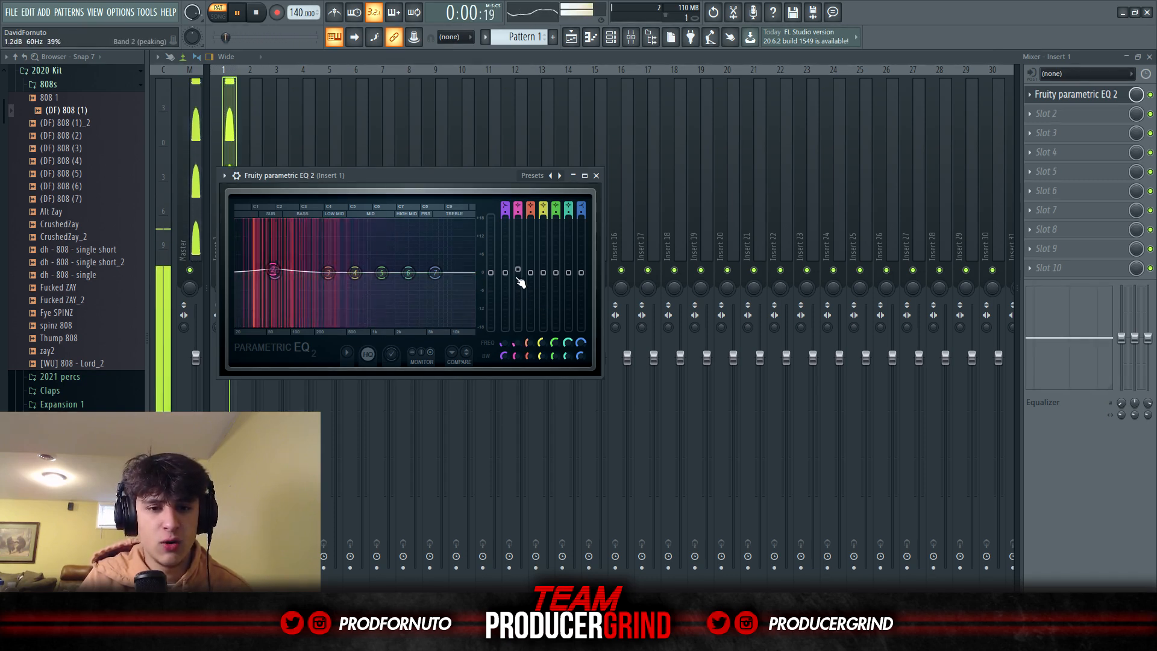
left_click_drag(273, 270, 273, 258)
left_click_drag(515, 358, 514, 365)
left_click_drag(518, 257, 518, 254)
left_click_drag(516, 357, 515, 355)
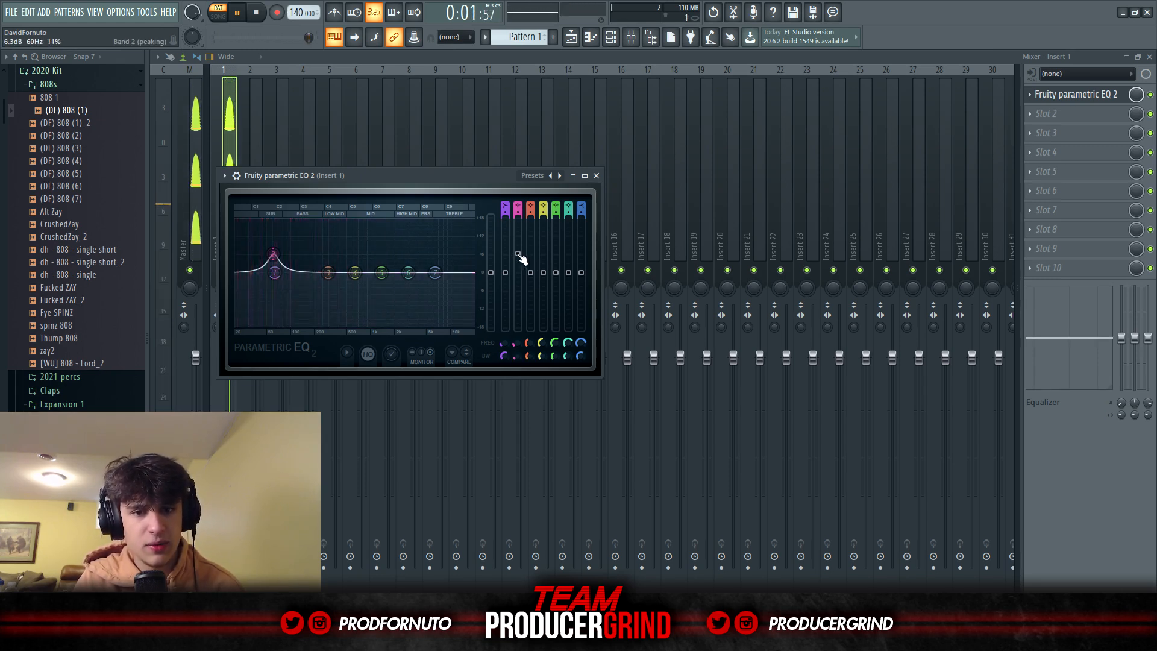
left_click_drag(518, 253, 518, 249)
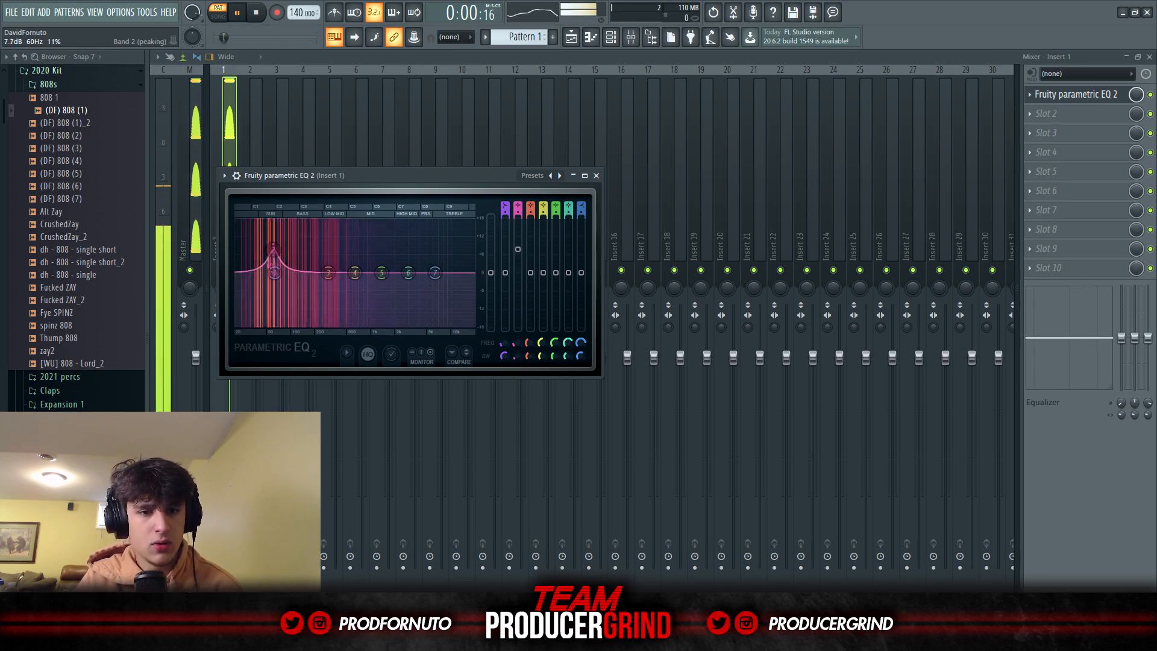
left_click_drag(435, 273, 459, 249)
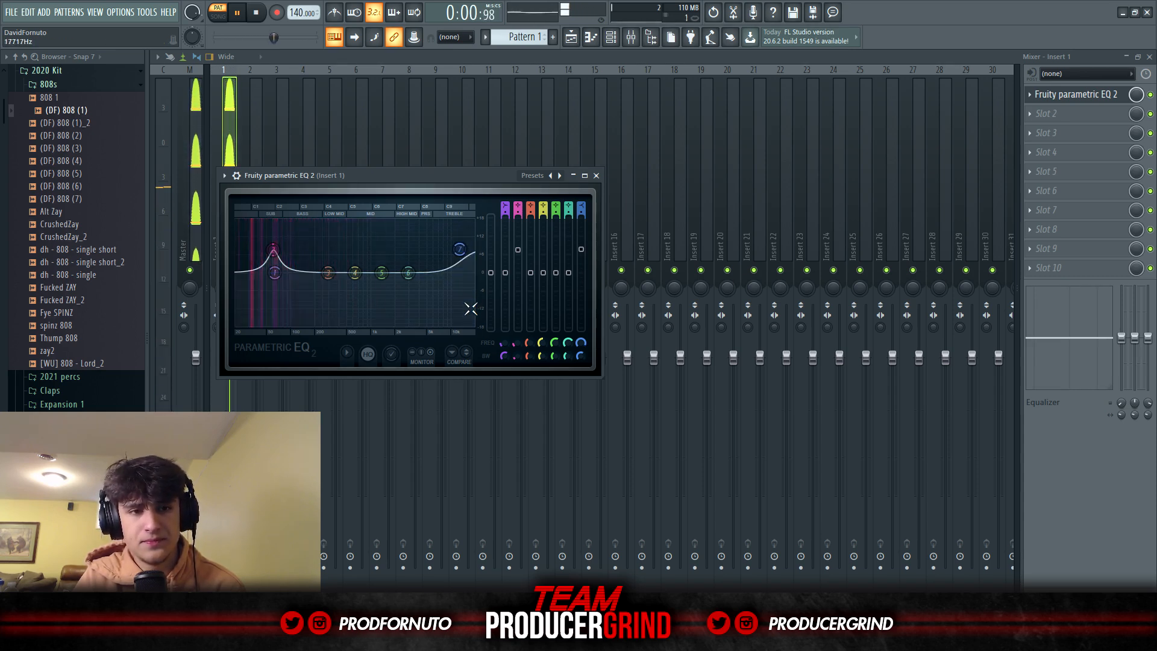
left_click(237, 12)
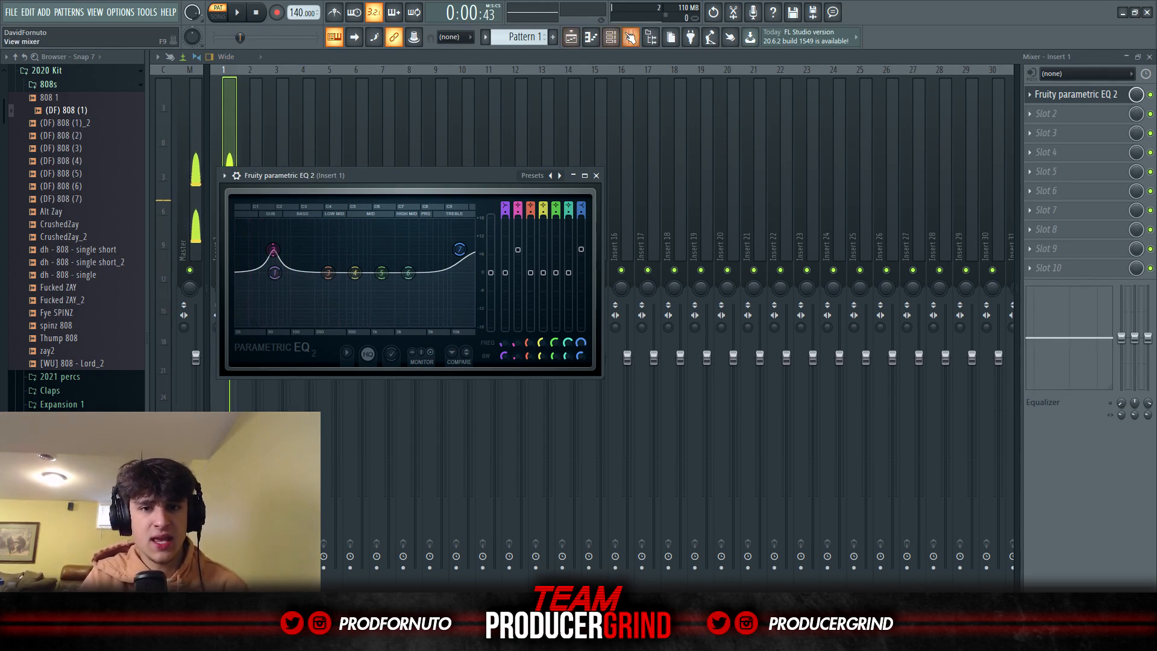
Step: Bring up the (DF) 808 (1) sampler and place it beside the parametric EQ to view both together
left_click(610, 36)
left_click(239, 88)
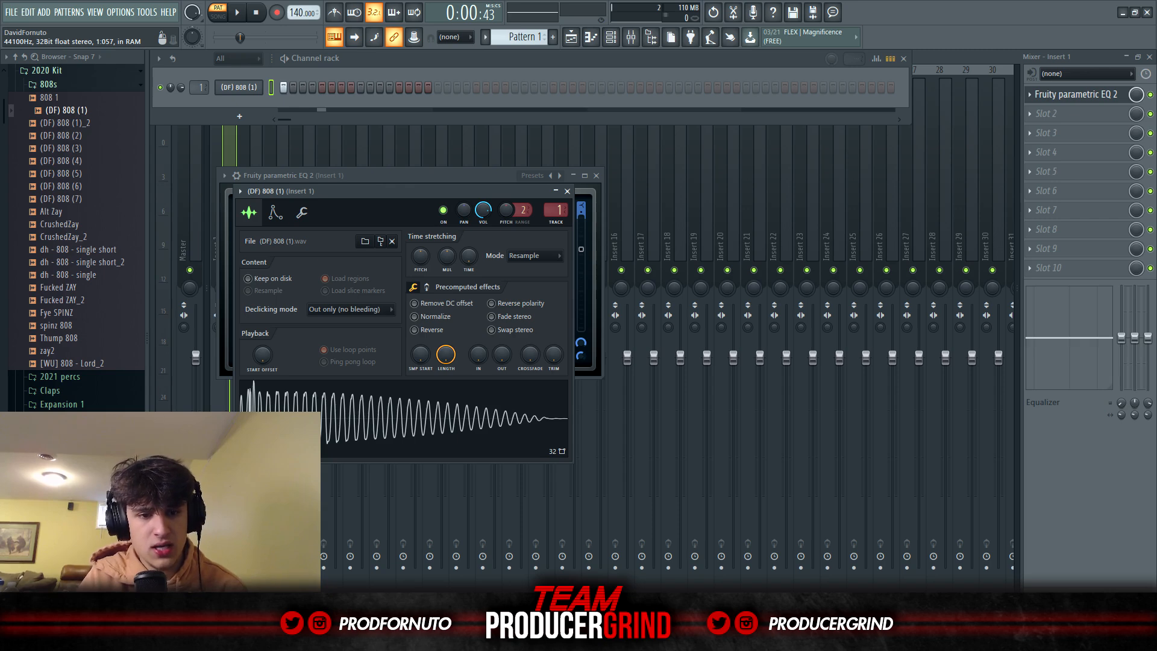
left_click_drag(408, 193, 642, 170)
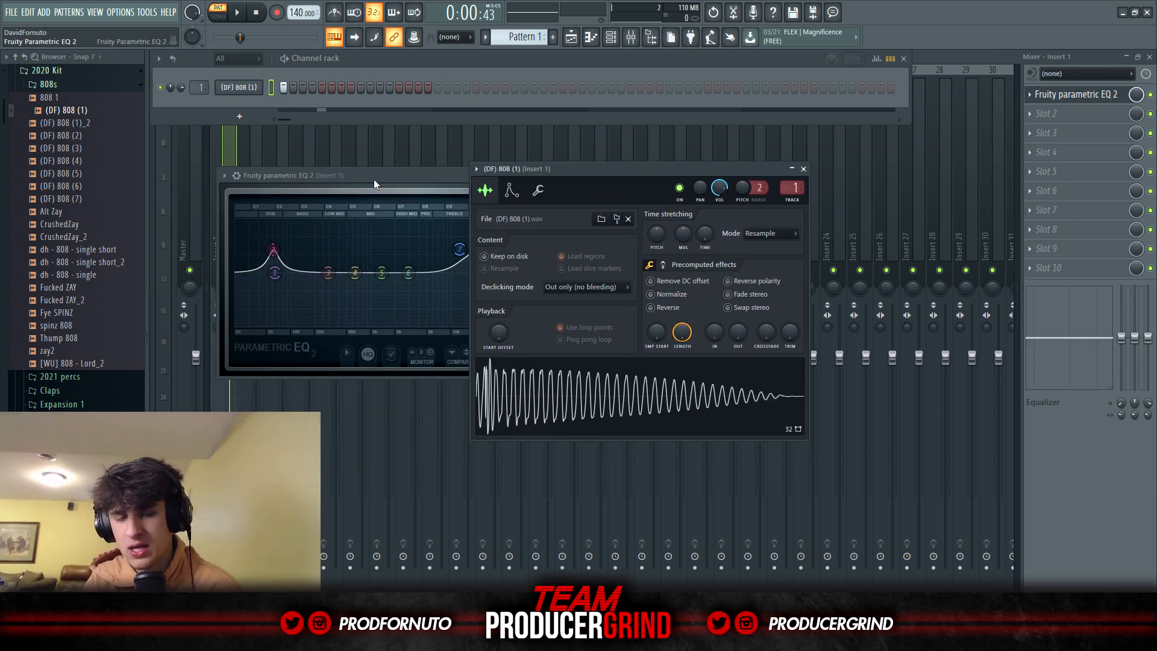
left_click(390, 179)
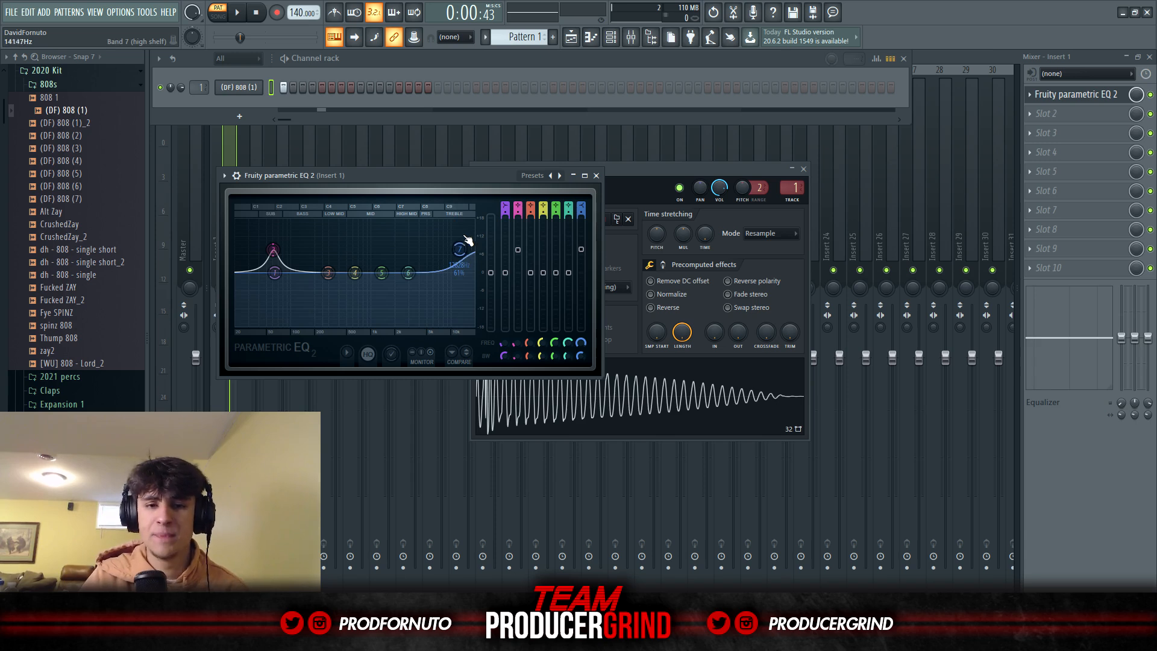
left_click(632, 181)
Step: Return the song position to the start and compare the 808 by ear with the parametric EQ bypassed and enabled
left_click_drag(241, 38, 214, 38)
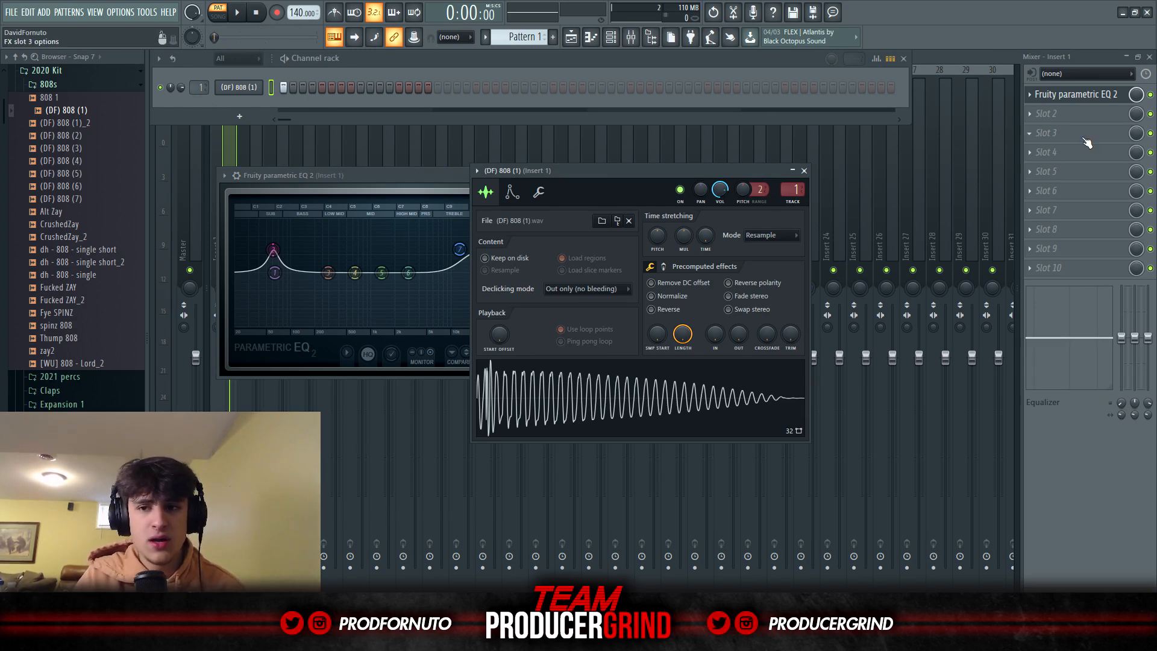
left_click(1150, 95)
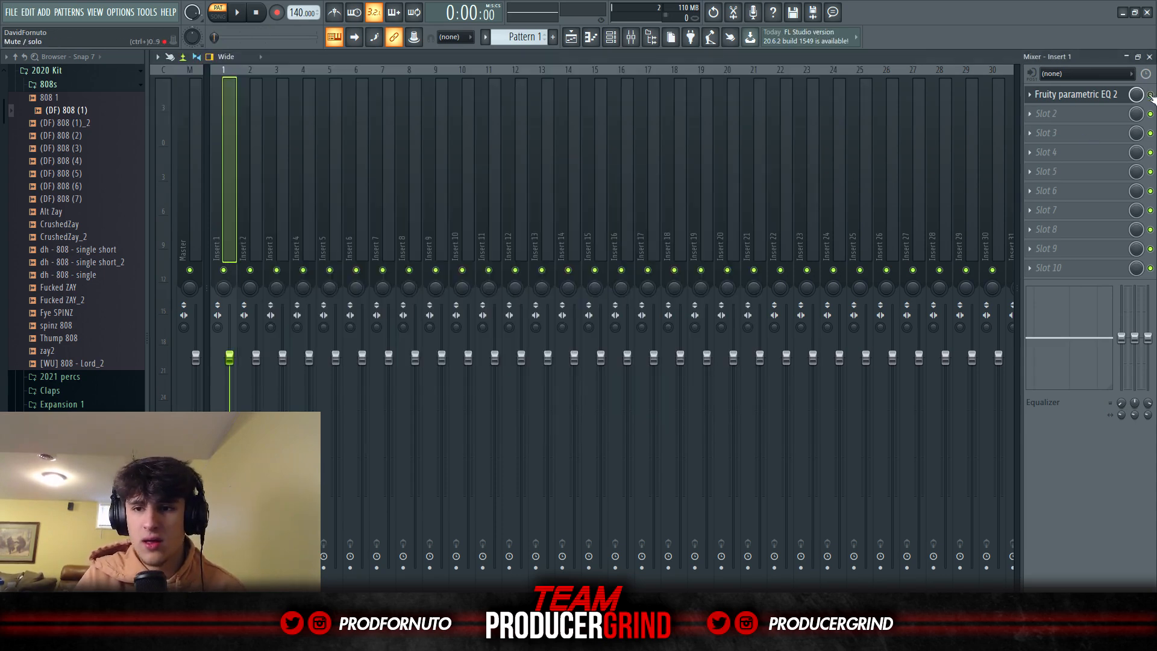
left_click(239, 13)
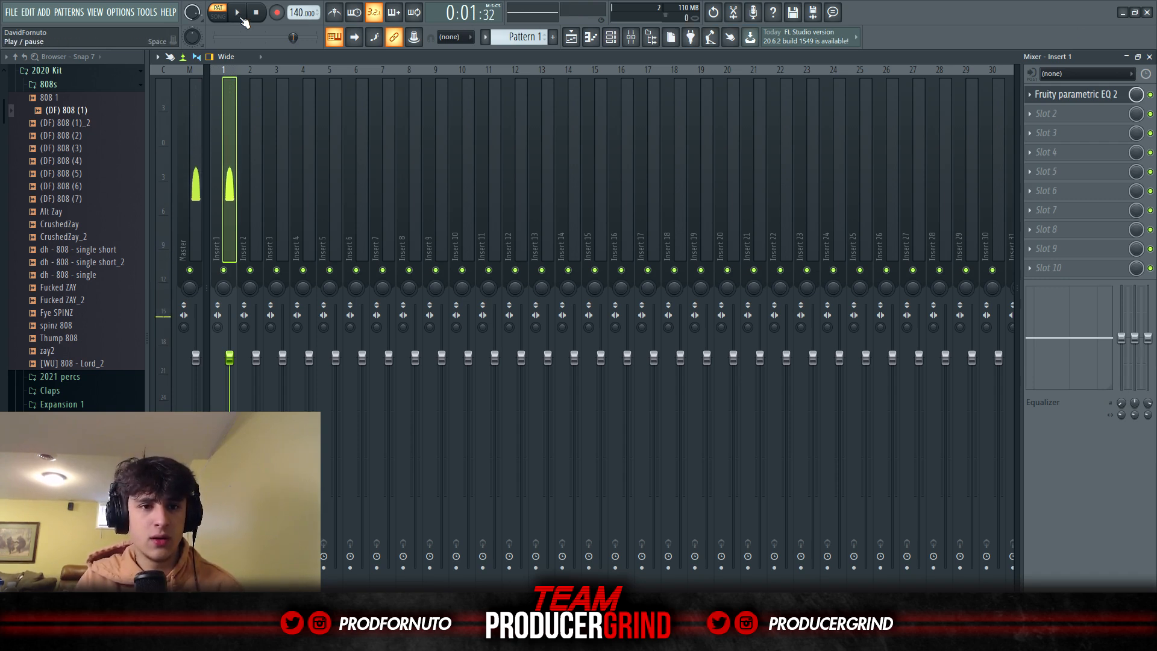
left_click(238, 13)
left_click(239, 15)
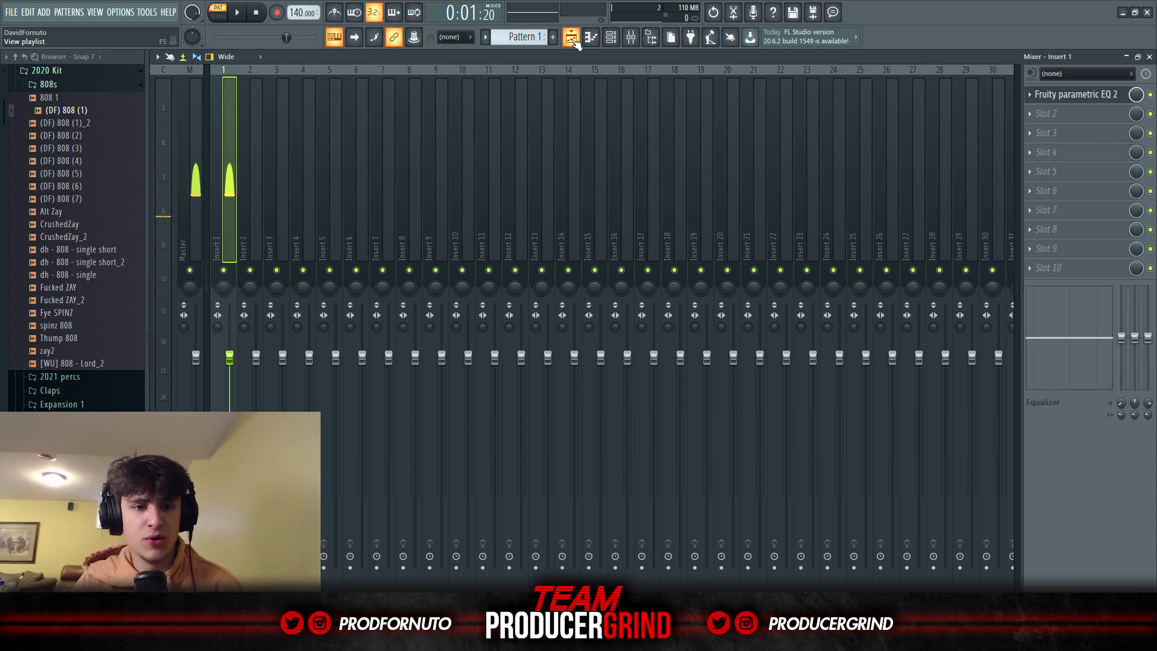
Step: Load Fruity Fast Dist into slot 2 of Insert 1 and apply its Some Oomph preset
left_click(613, 41)
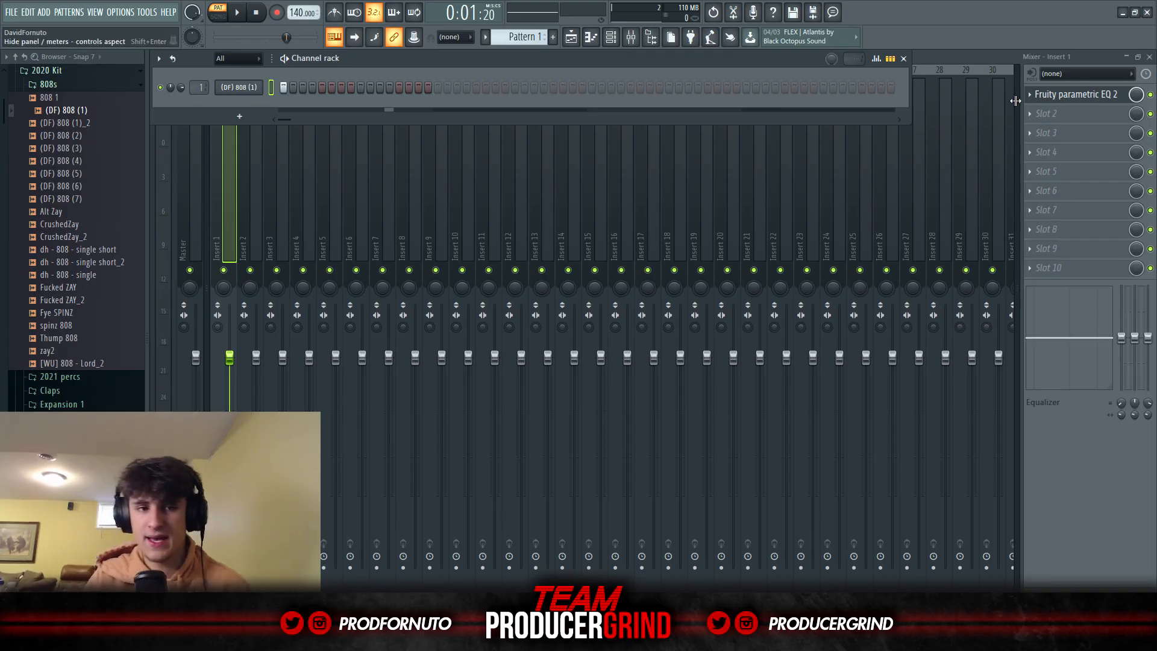
left_click(1041, 119)
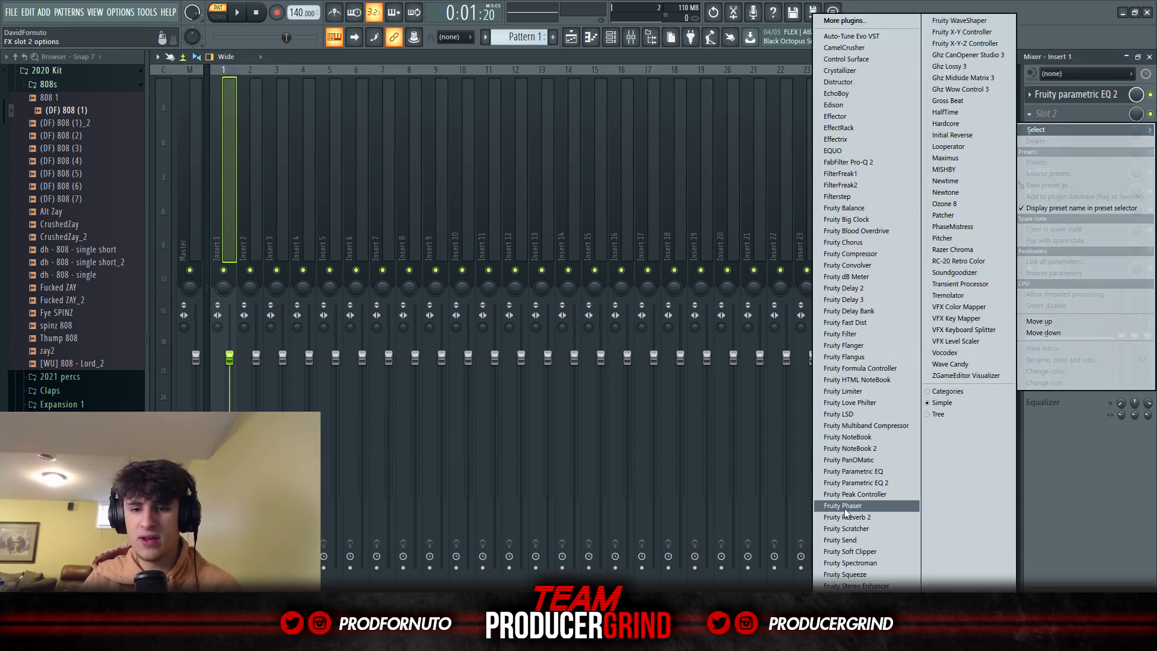
left_click(875, 327)
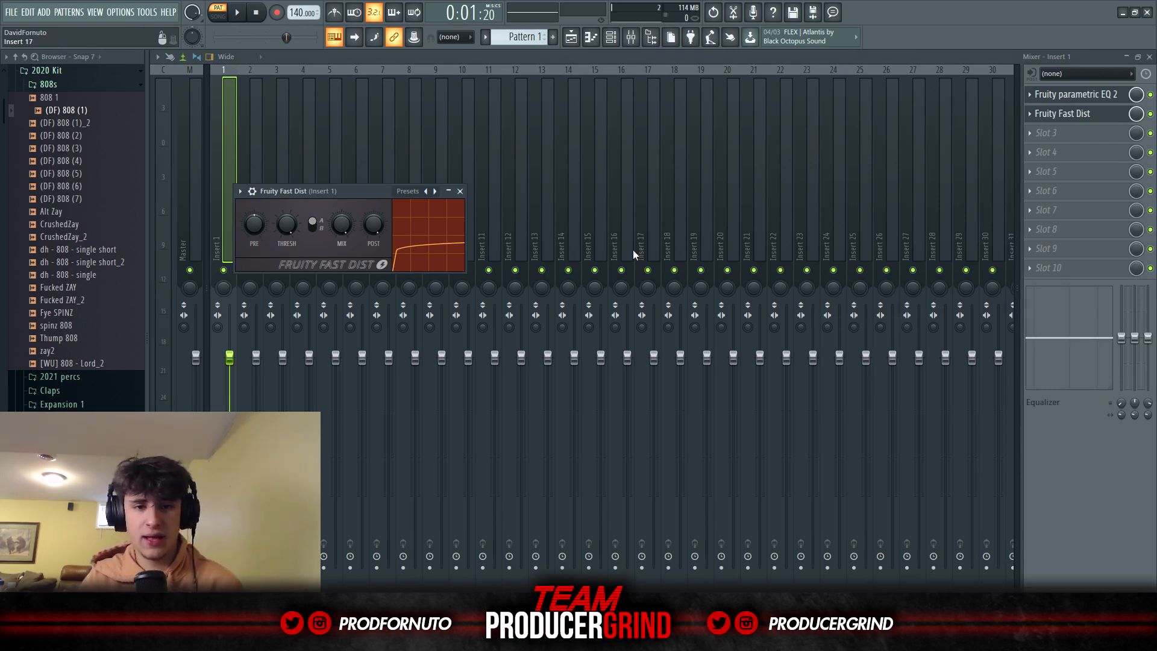
right_click(435, 191)
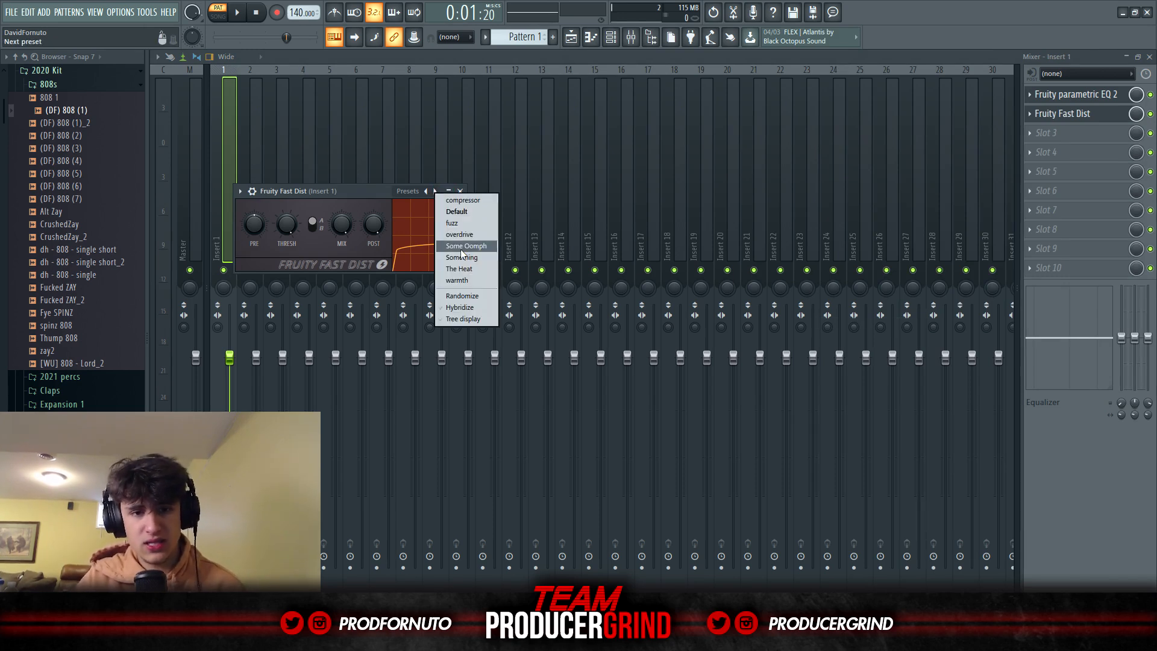
left_click(460, 246)
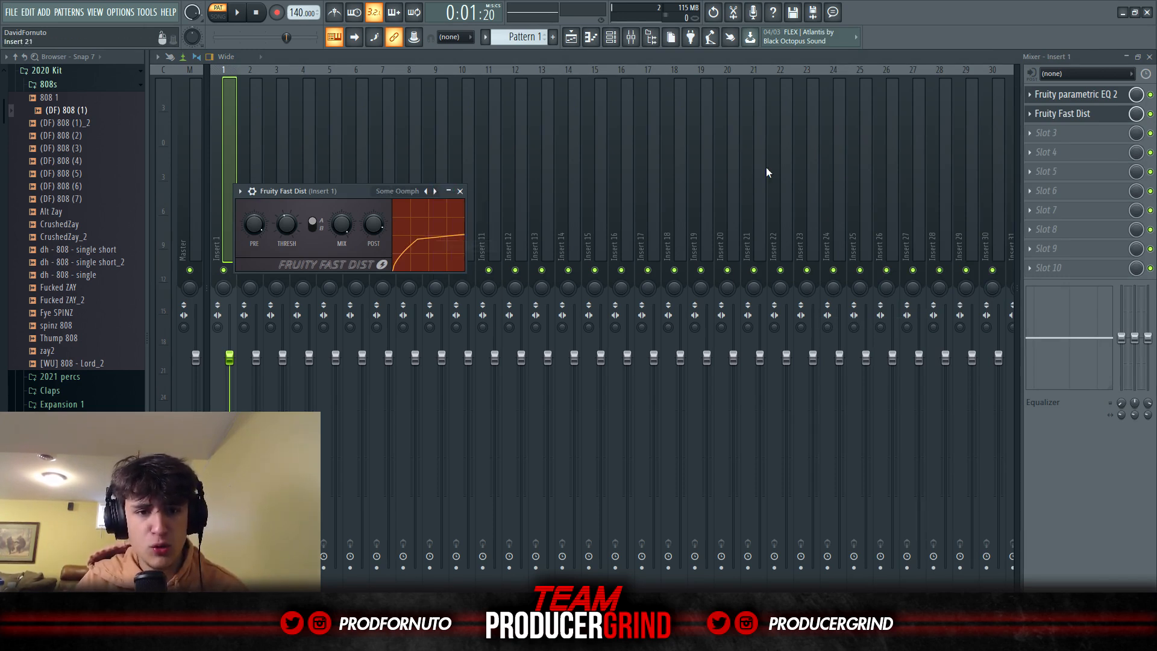
Step: Close the Fruity Fast Dist window, set its mix level to 45% and audition the distorted 808
left_click(1063, 114)
left_click_drag(1136, 113, 1136, 128)
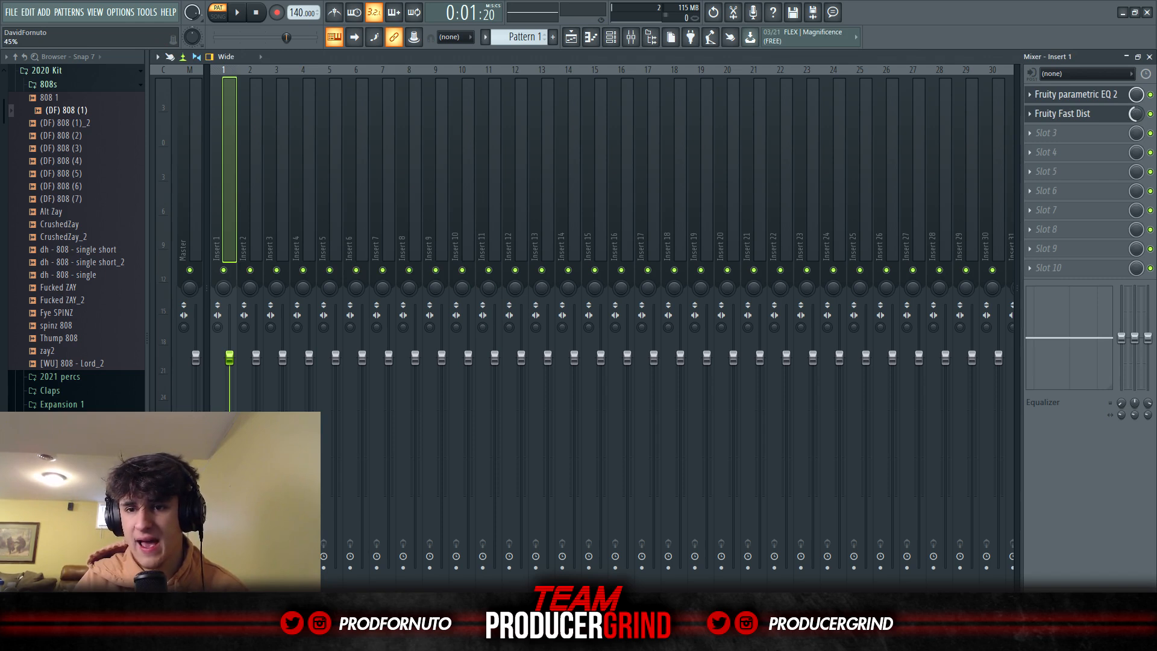
left_click(238, 13)
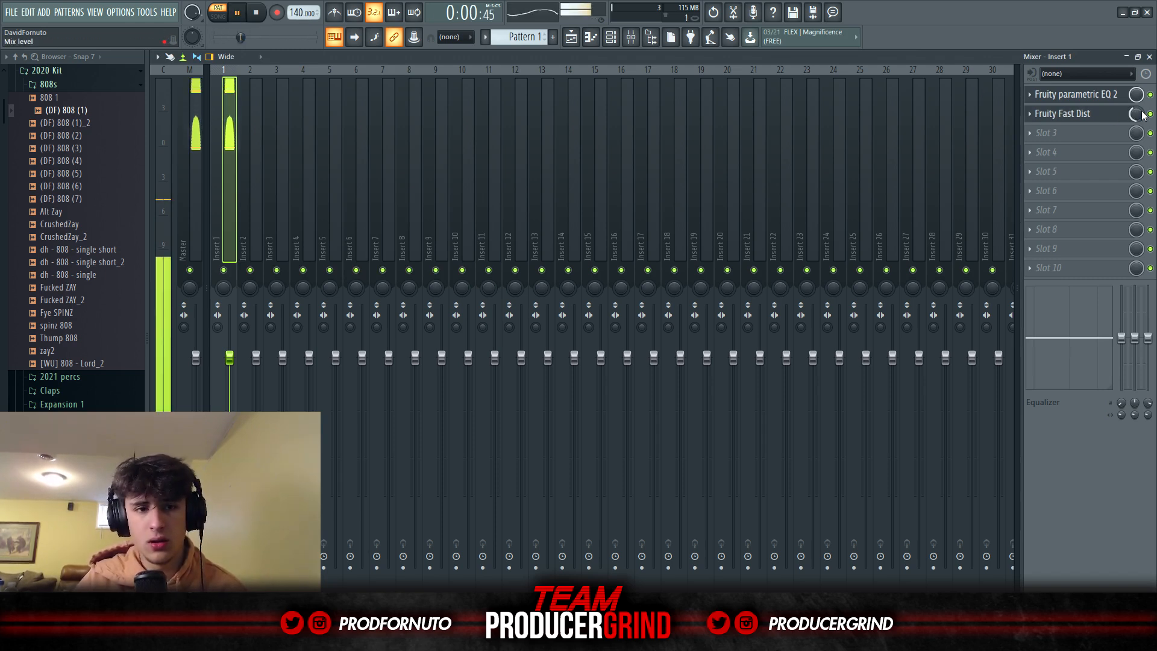
left_click(254, 16)
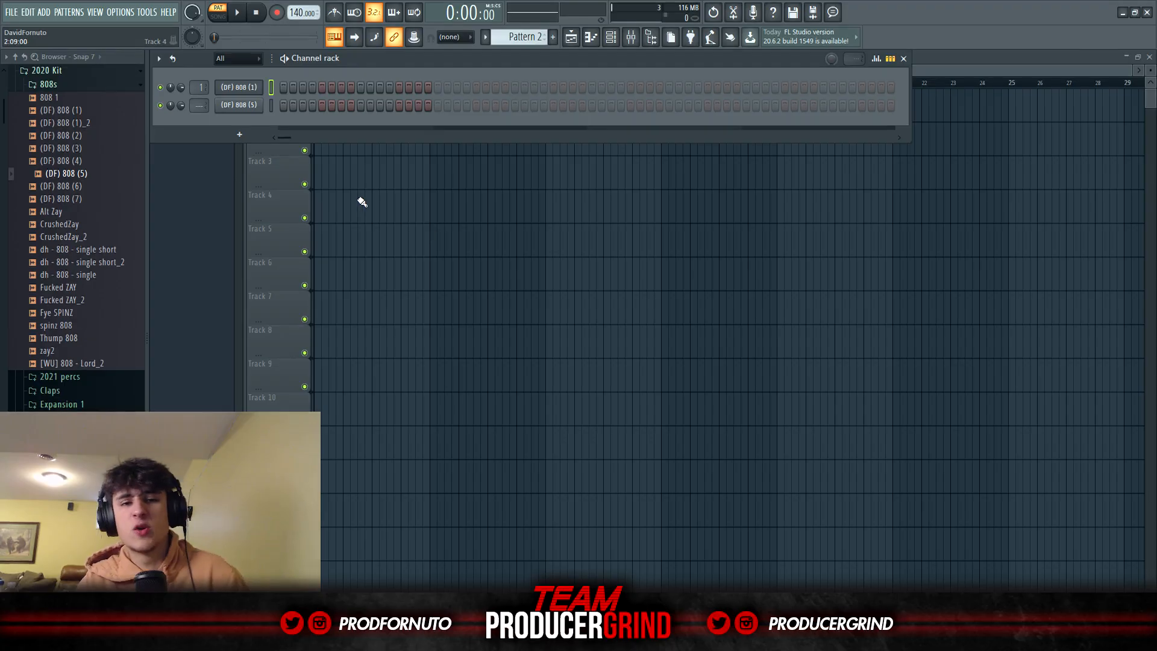
Step: Enable the (DF) 808 (5) volume envelope with attack, decay and sustain at minimum, hold at maximum and a shortened release
left_click(239, 105)
left_click(291, 228)
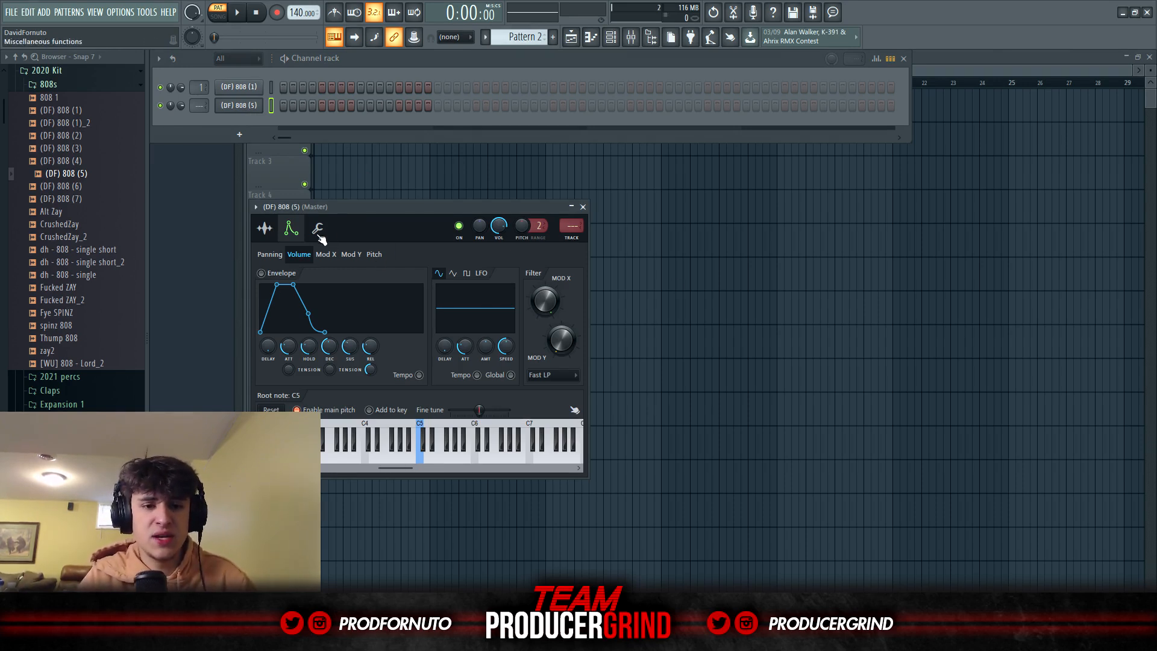
left_click(612, 45)
left_click(612, 45)
left_click(238, 105)
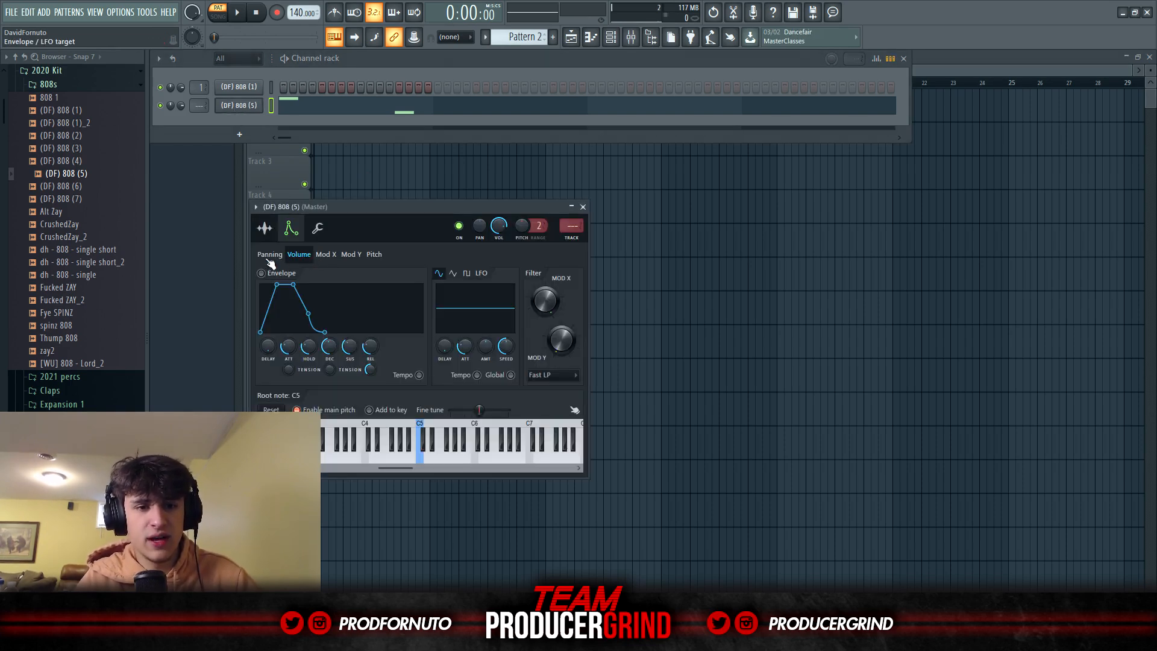
left_click_drag(288, 348, 310, 296)
left_click_drag(329, 348, 350, 386)
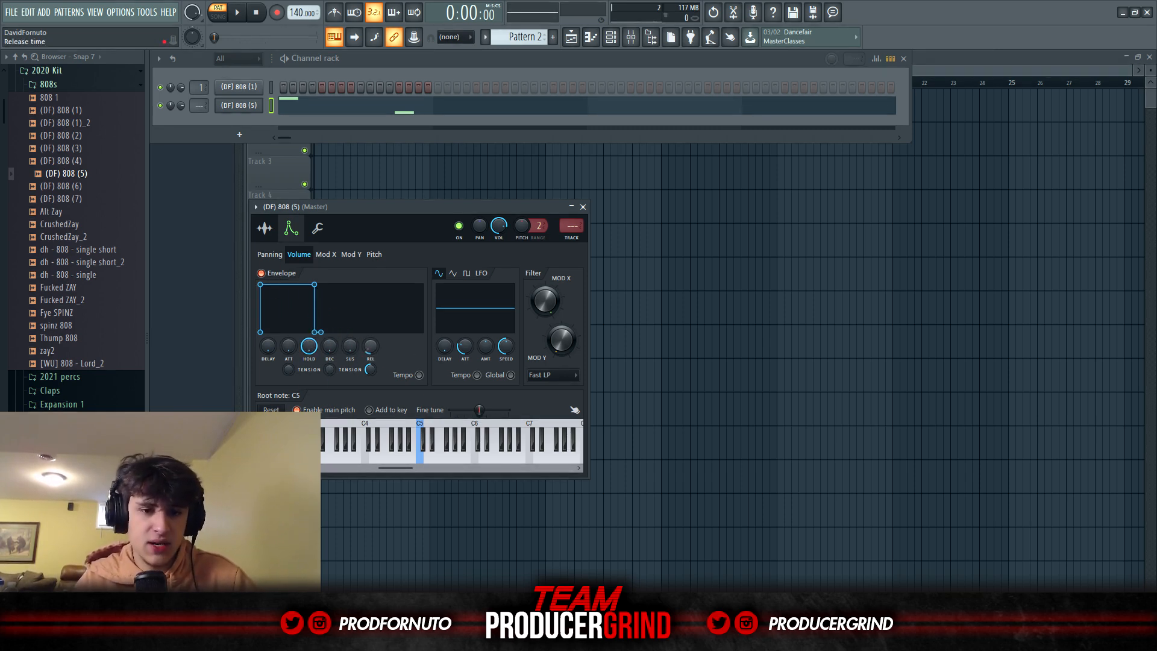
Step: Open the piano roll of the (DF) 808 (5) channel and audition its F5 and C5 notes
left_click(339, 110)
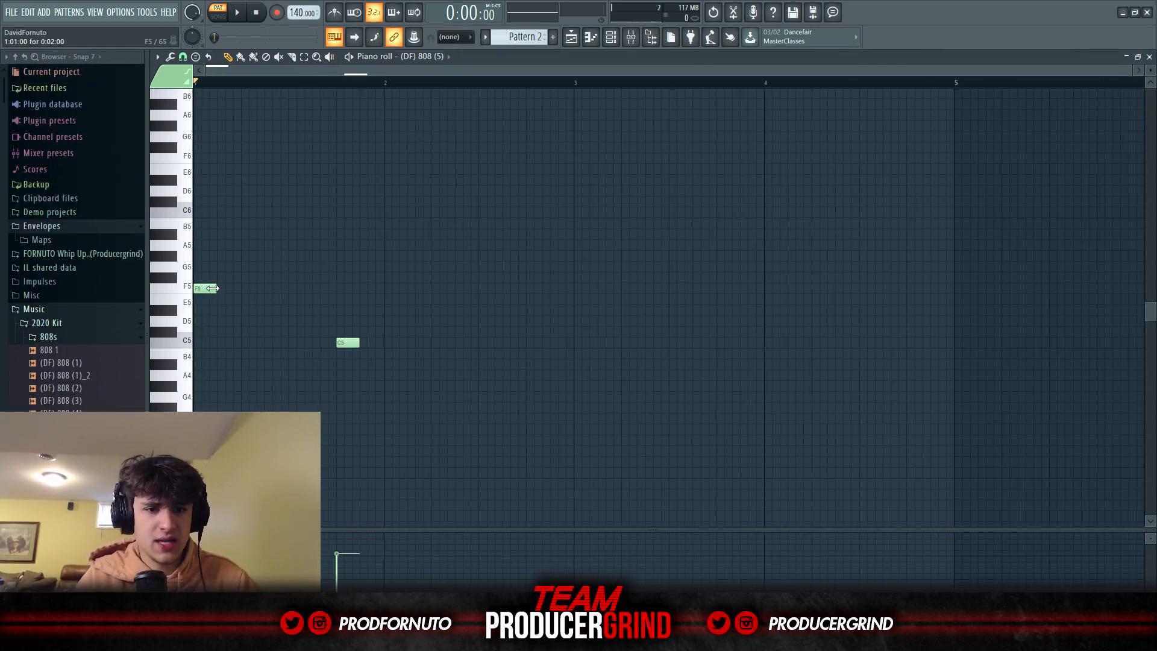
mouse_move(212, 288)
left_mouse_down()
mouse_move(233, 274)
mouse_move(336, 265)
mouse_move(189, 272)
mouse_move(211, 287)
left_mouse_up()
scroll(210, 286, "up", 3)
key("space")
key("space")
scroll(266, 261, "down", 3)
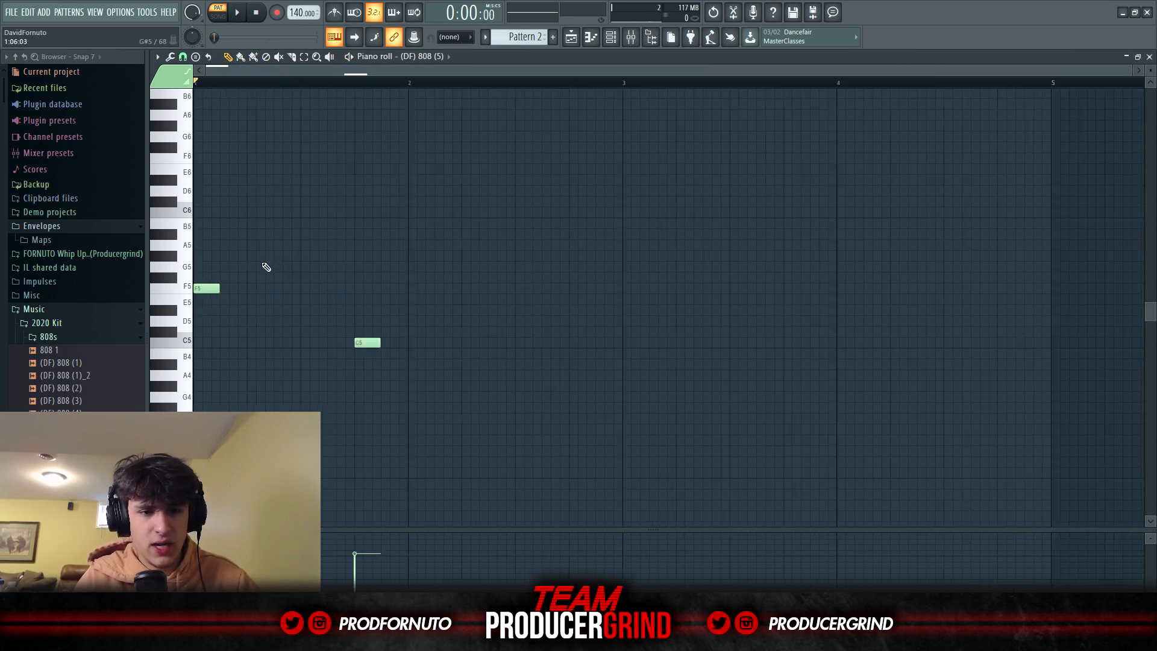
Step: Extend the F5 and C5 notes legato up to bar 2 using a temporary C5 note there, and delete that note
left_click(390, 343)
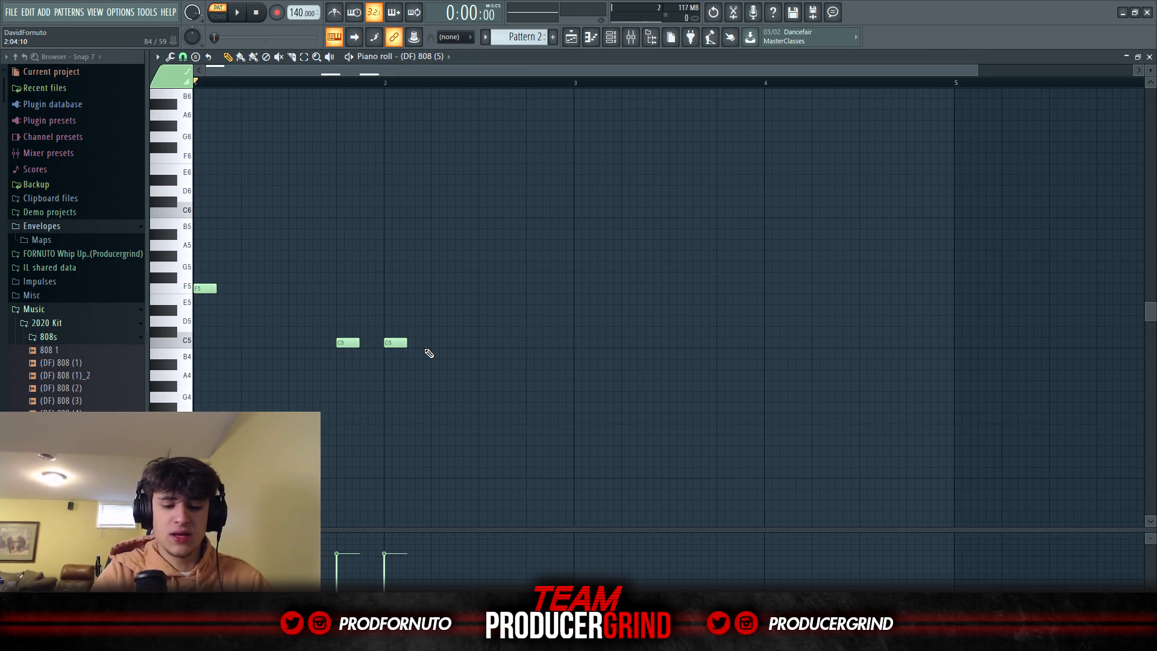
key("ctrl+l")
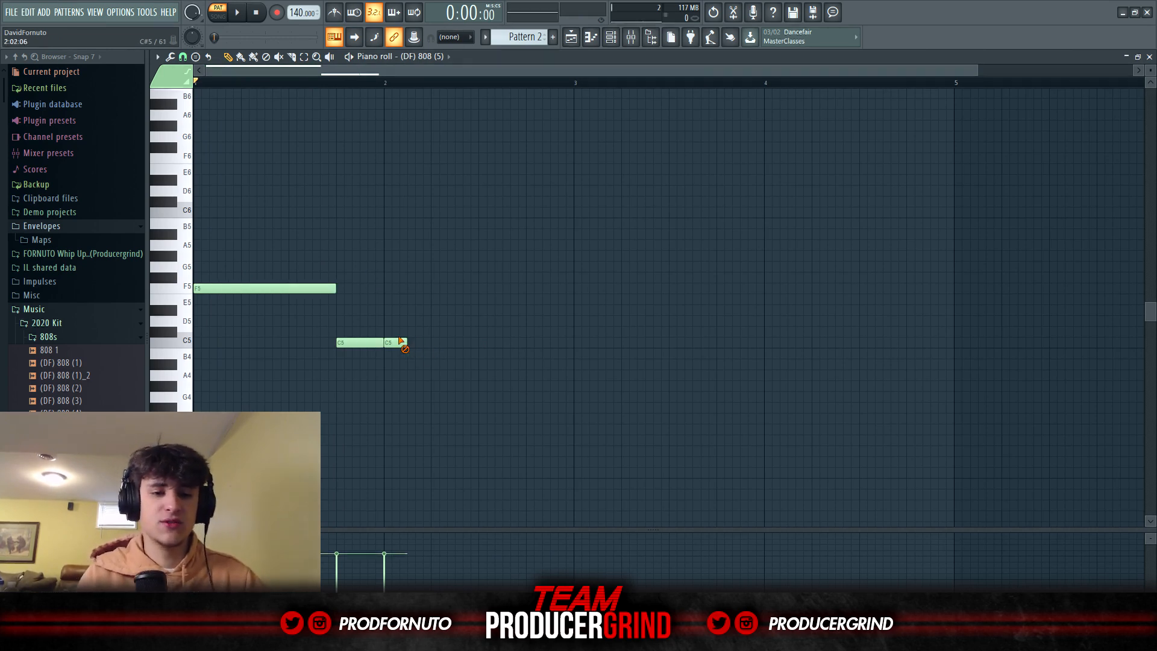
right_click(405, 343)
Step: Check the cut group settings in the (DF) 808 (5) miscellaneous functions and audition Pattern 2
left_click(564, 37)
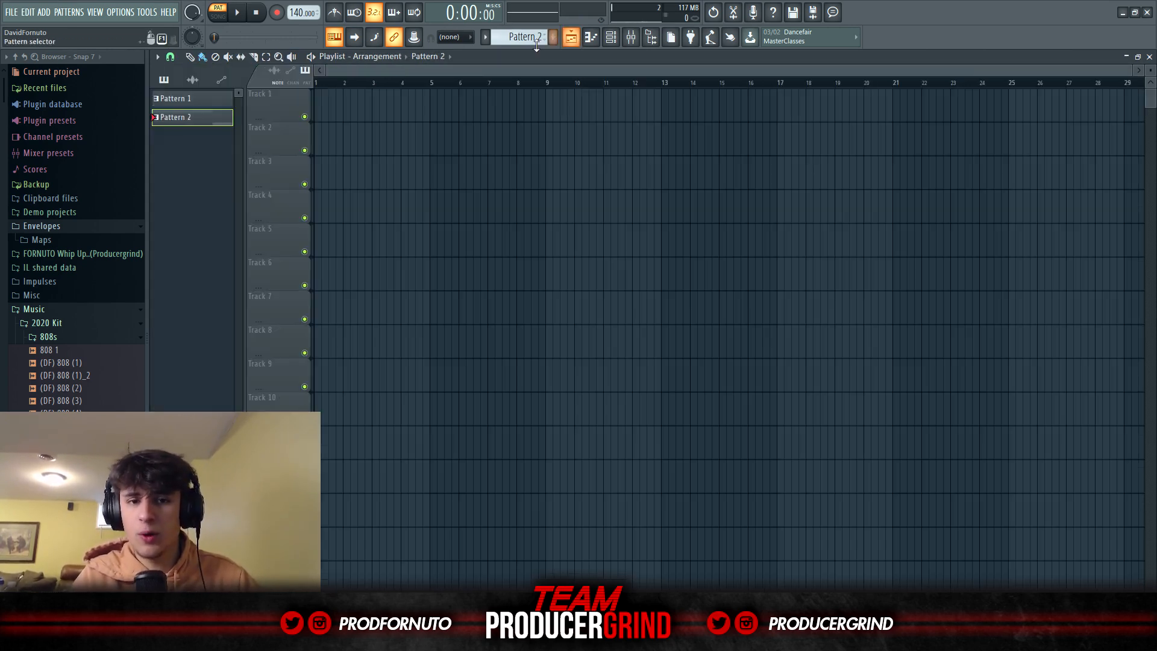
key("F6")
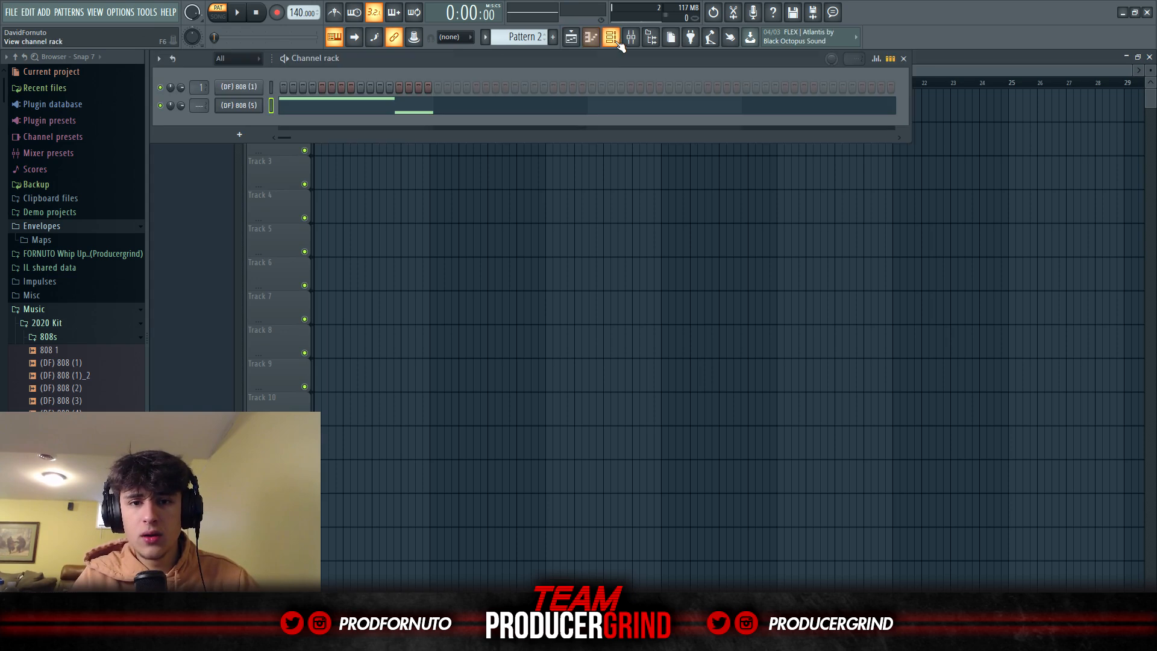
left_click(259, 105)
left_click(317, 228)
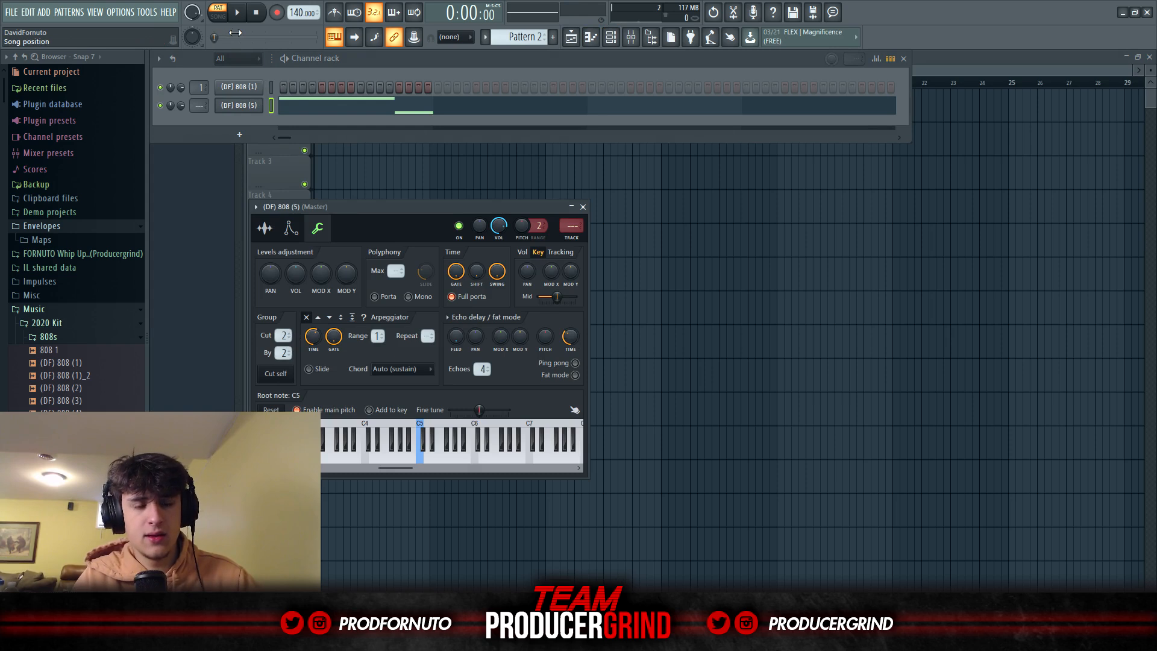
left_click(240, 20)
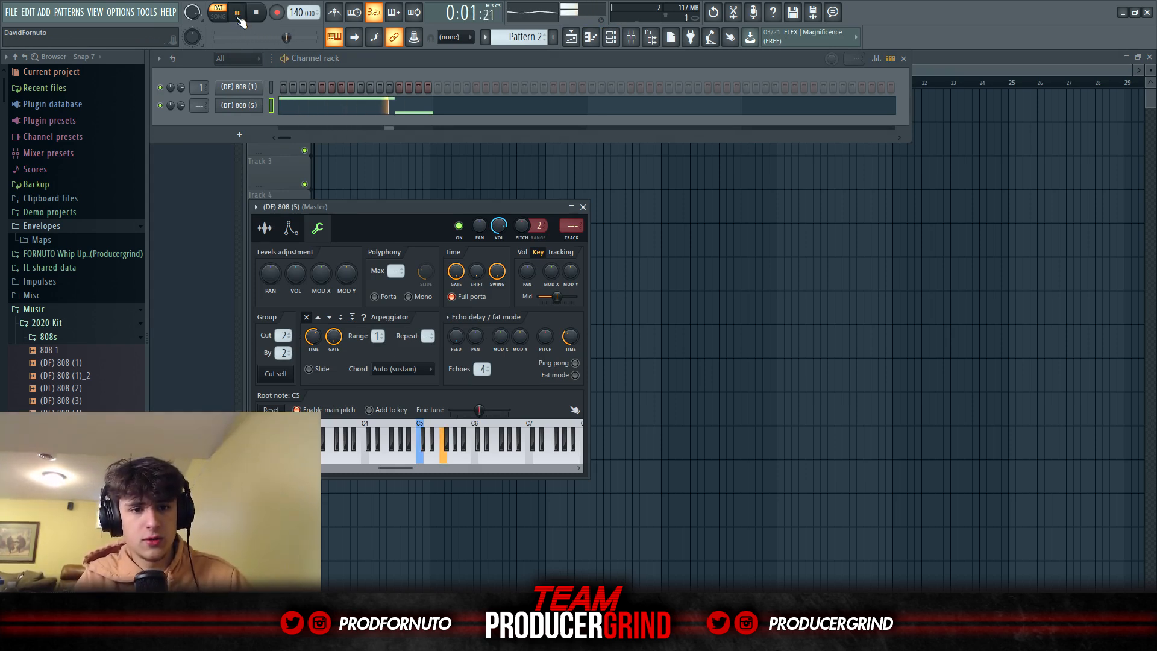
left_click(260, 11)
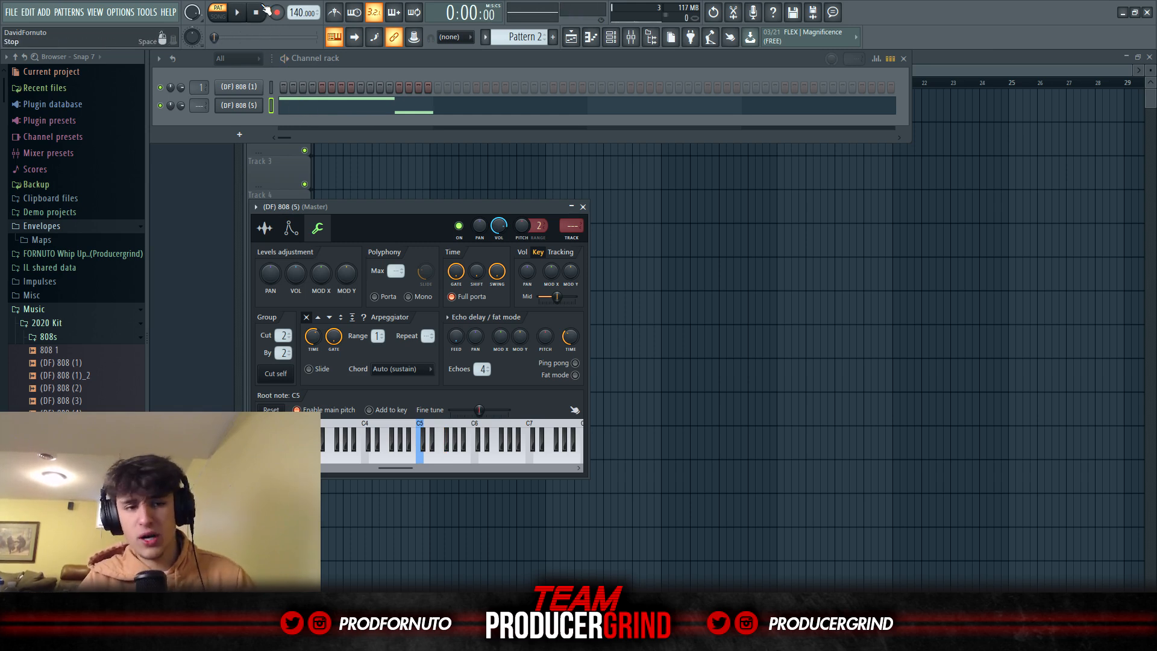